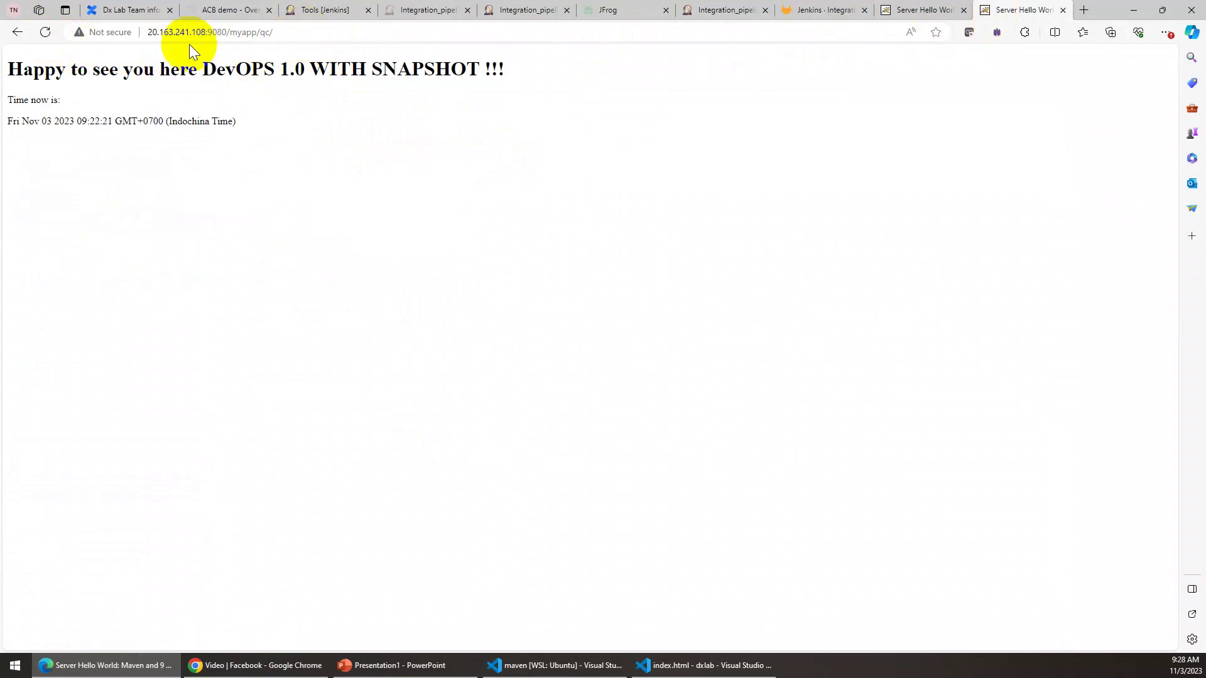
# Step: Reload the deployed QC application page and examine the version shown in its heading
pyautogui.click(45, 33)
pyautogui.moveTo(306, 71); pyautogui.dragTo(267, 71)
pyautogui.doubleClick(345, 71)
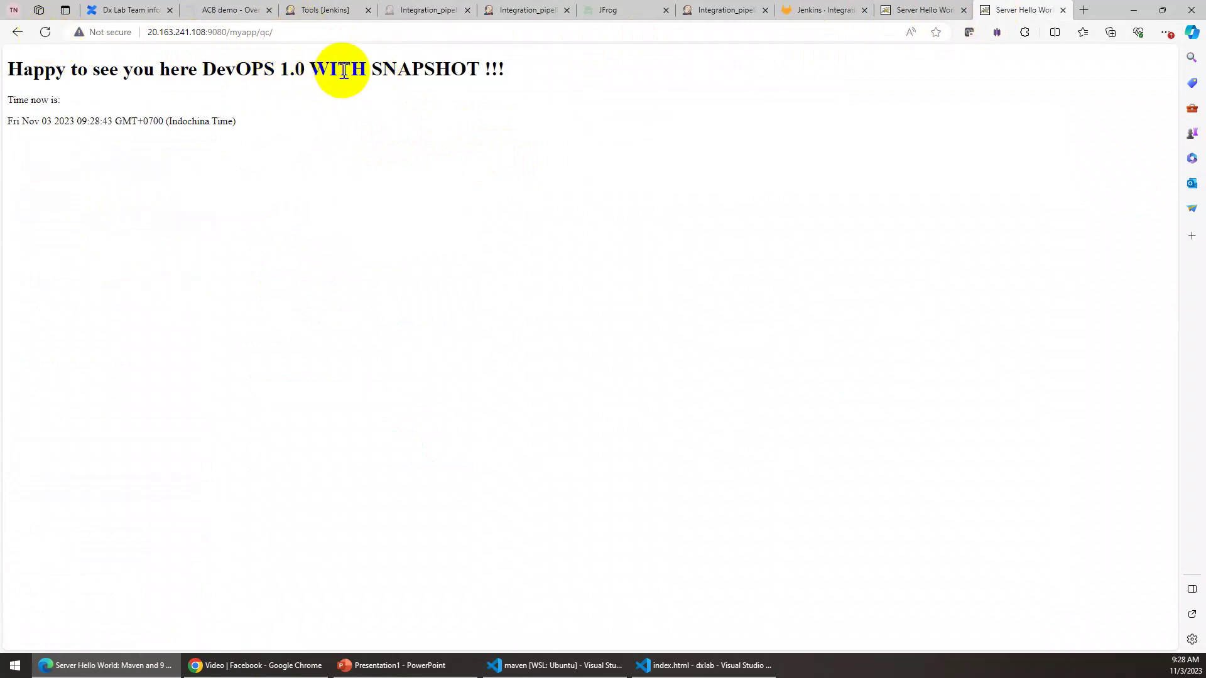
# Step: Switch to JFrog and sign in with Google to restore access to the artifact repositories
pyautogui.click(604, 12)
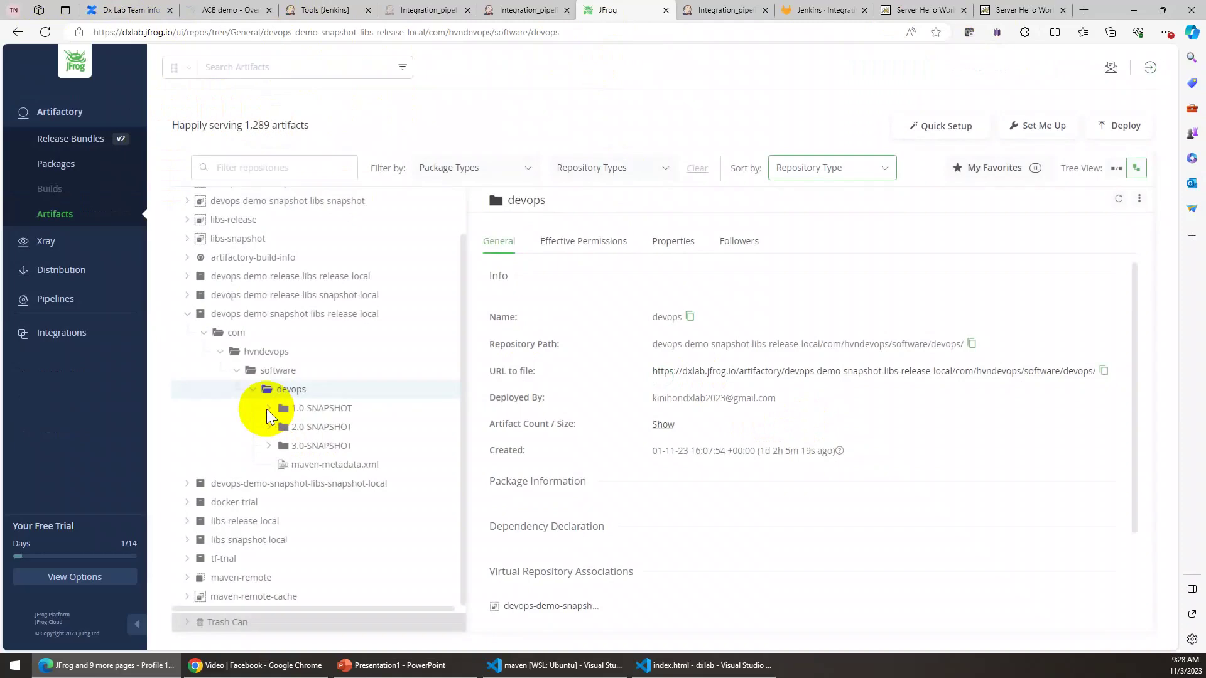
pyautogui.click(296, 409)
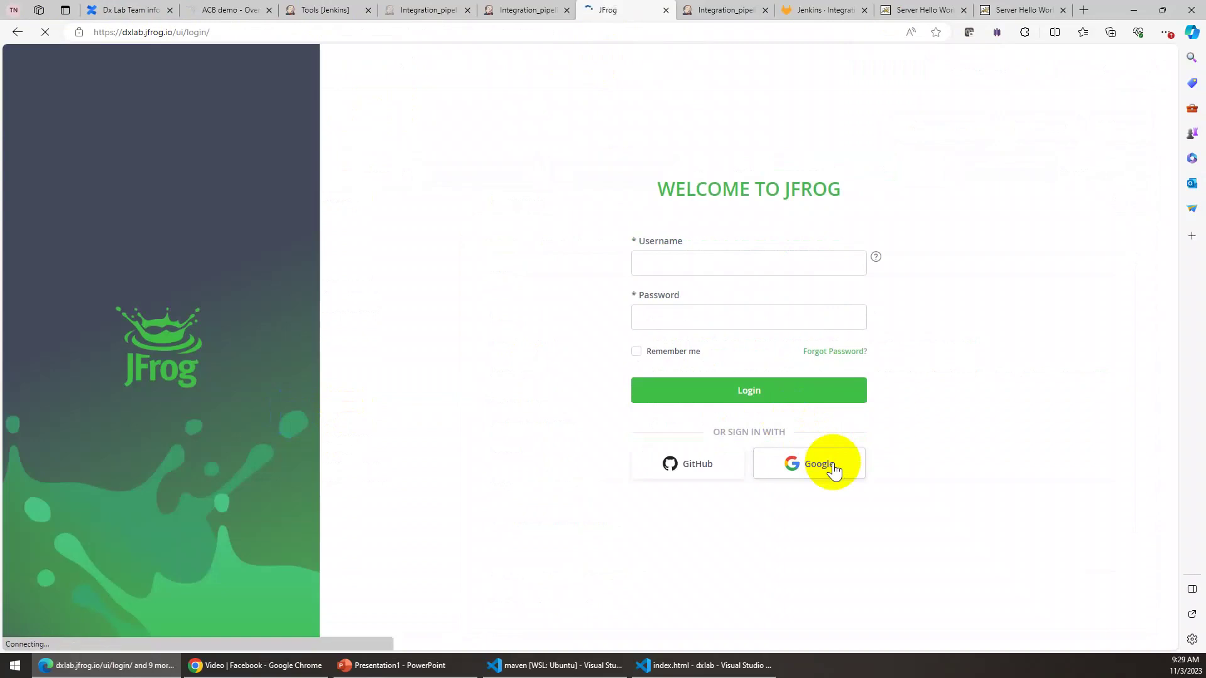
pyautogui.click(833, 468)
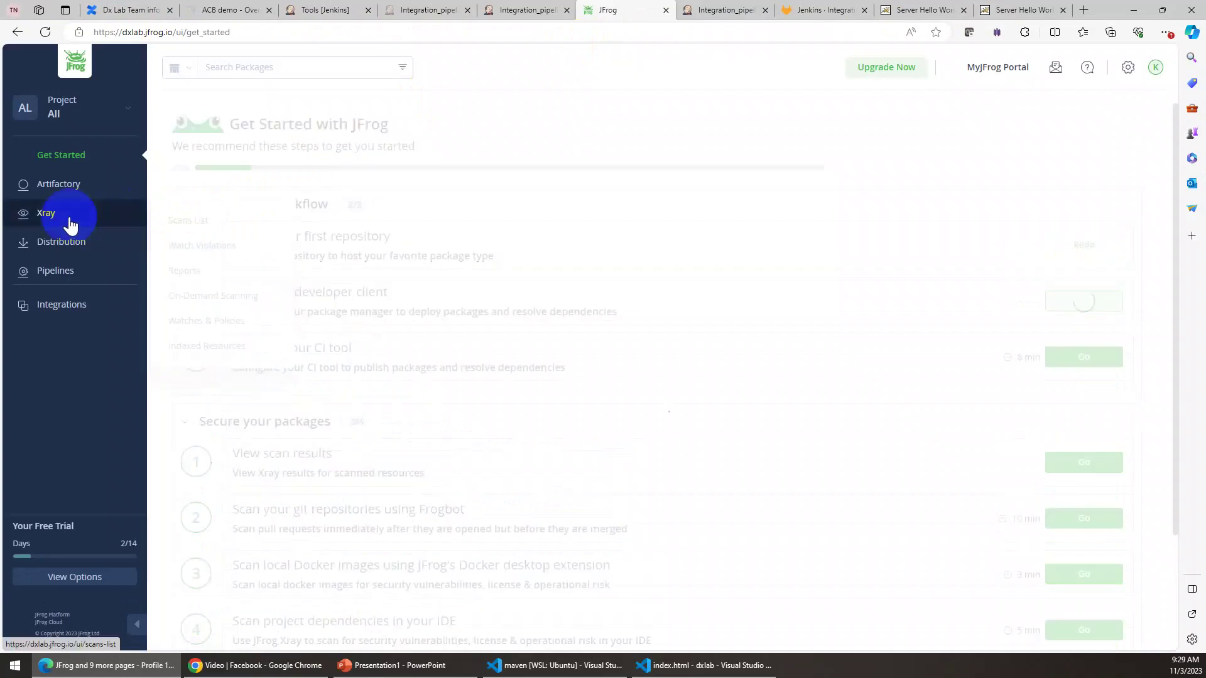
# Step: Open the Artifactory repositories list and view the local repositories
pyautogui.click(71, 221)
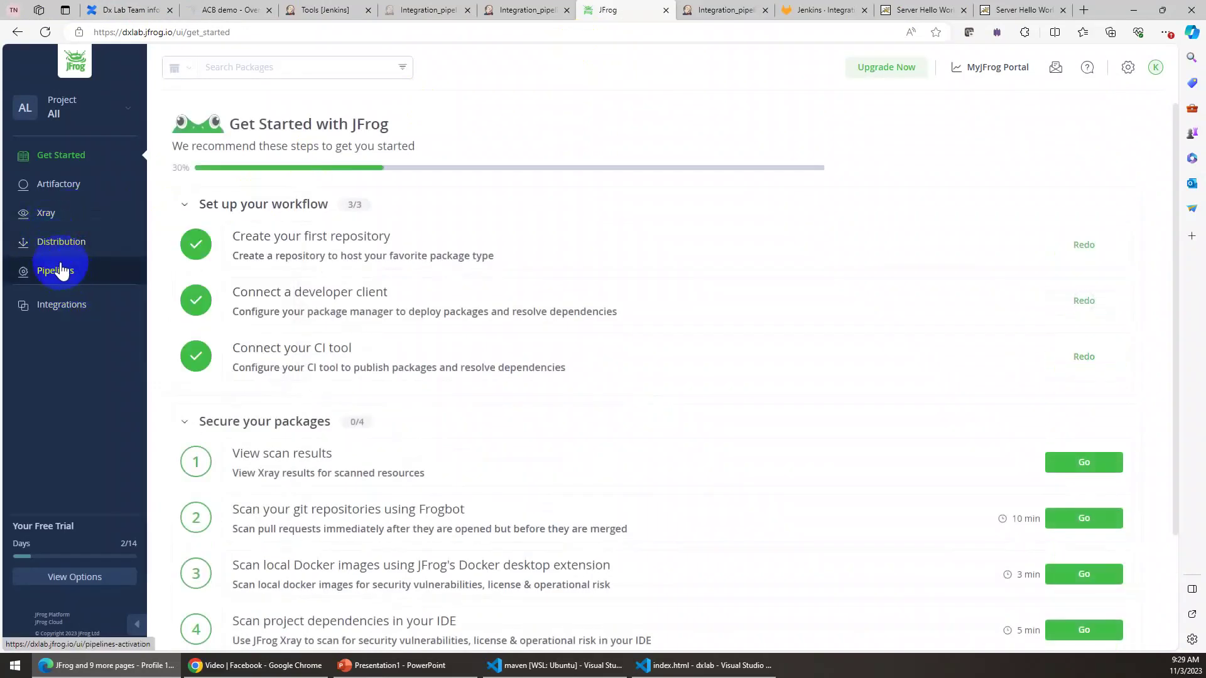
pyautogui.click(57, 189)
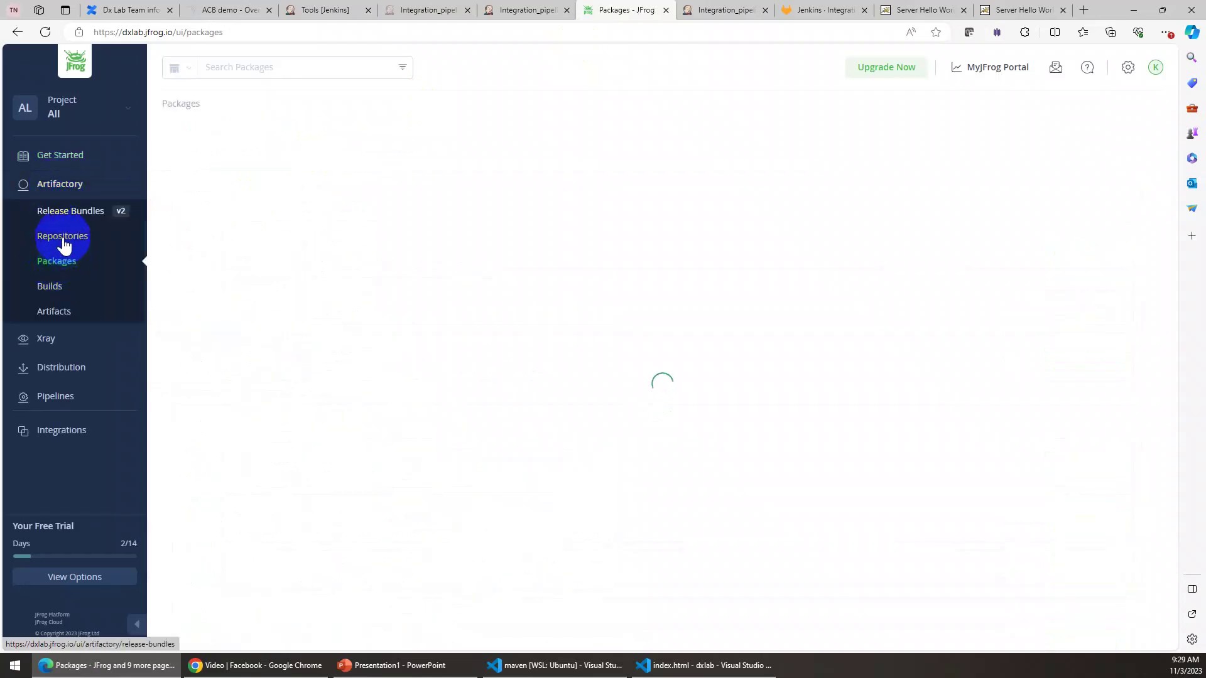
pyautogui.click(63, 242)
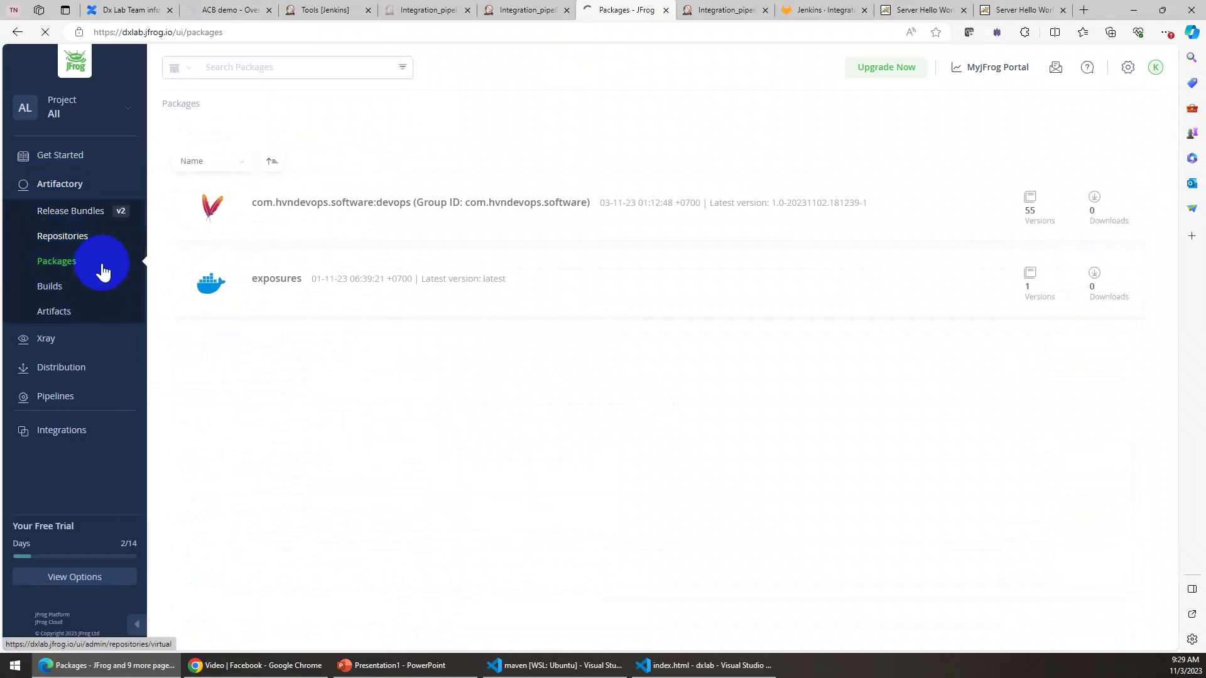
pyautogui.click(299, 200)
pyautogui.click(300, 200)
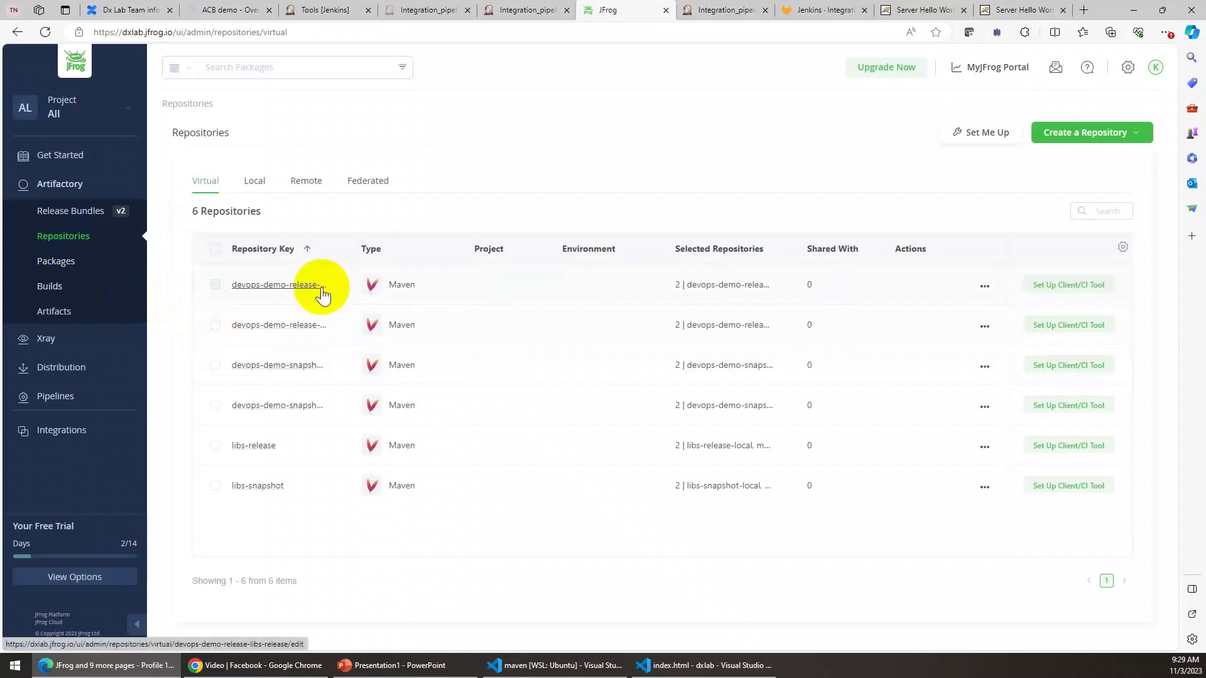
pyautogui.click(248, 182)
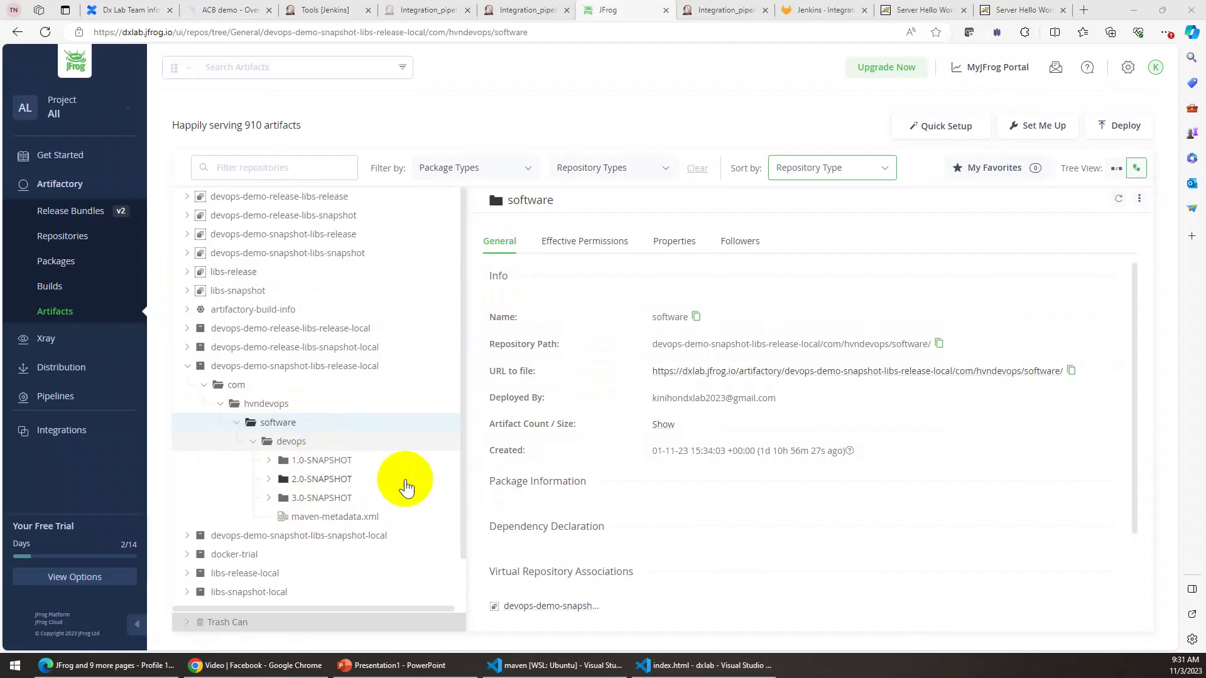
# Step: Review the Jenkins integration settings in GitLab and the ACB demo project's overview and activity in SonarQube
pyautogui.click(801, 10)
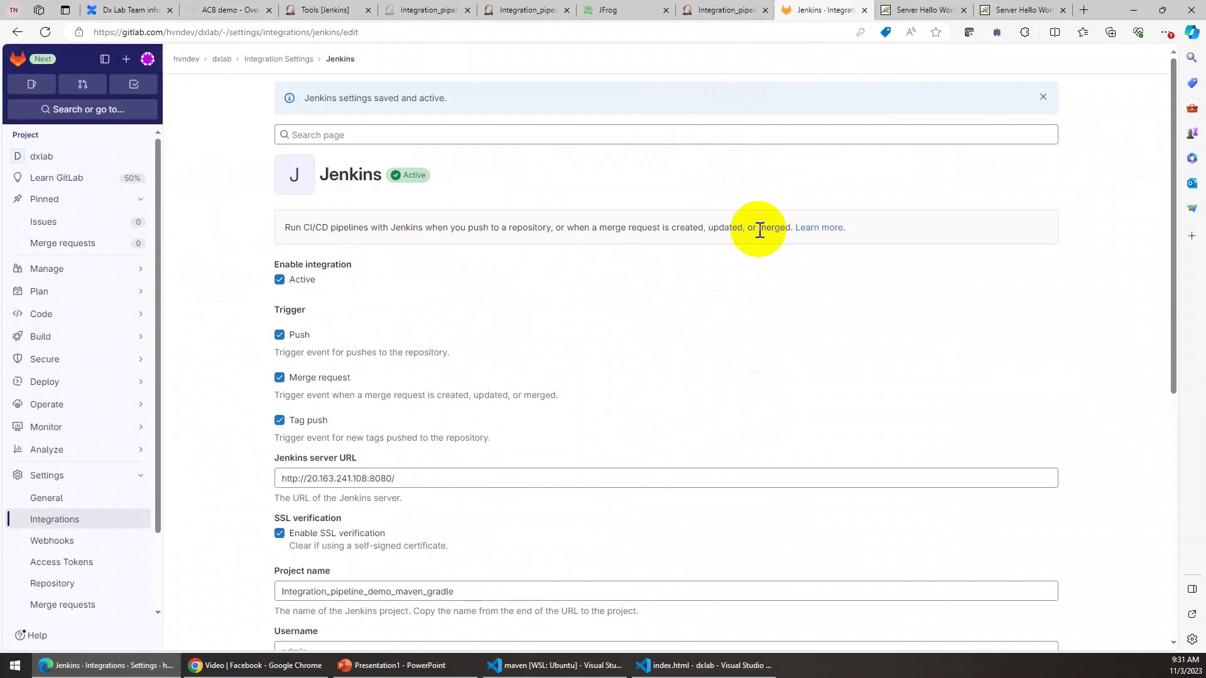
pyautogui.click(229, 10)
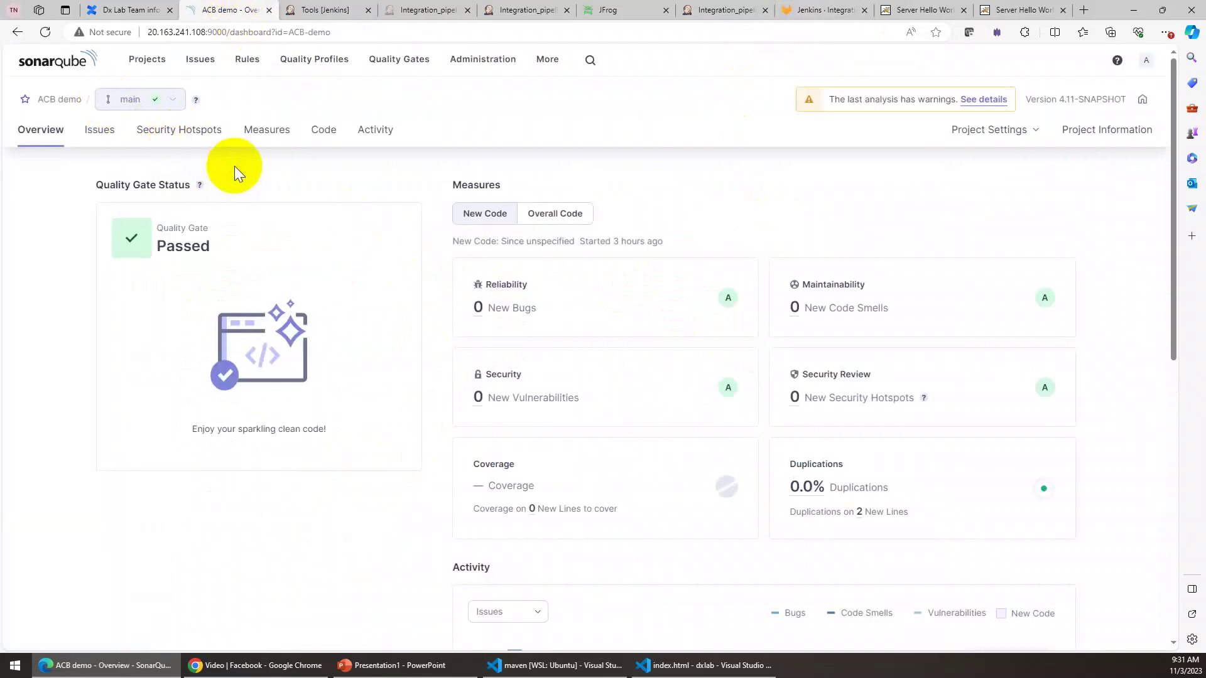
pyautogui.scroll(-10, 767, 479)
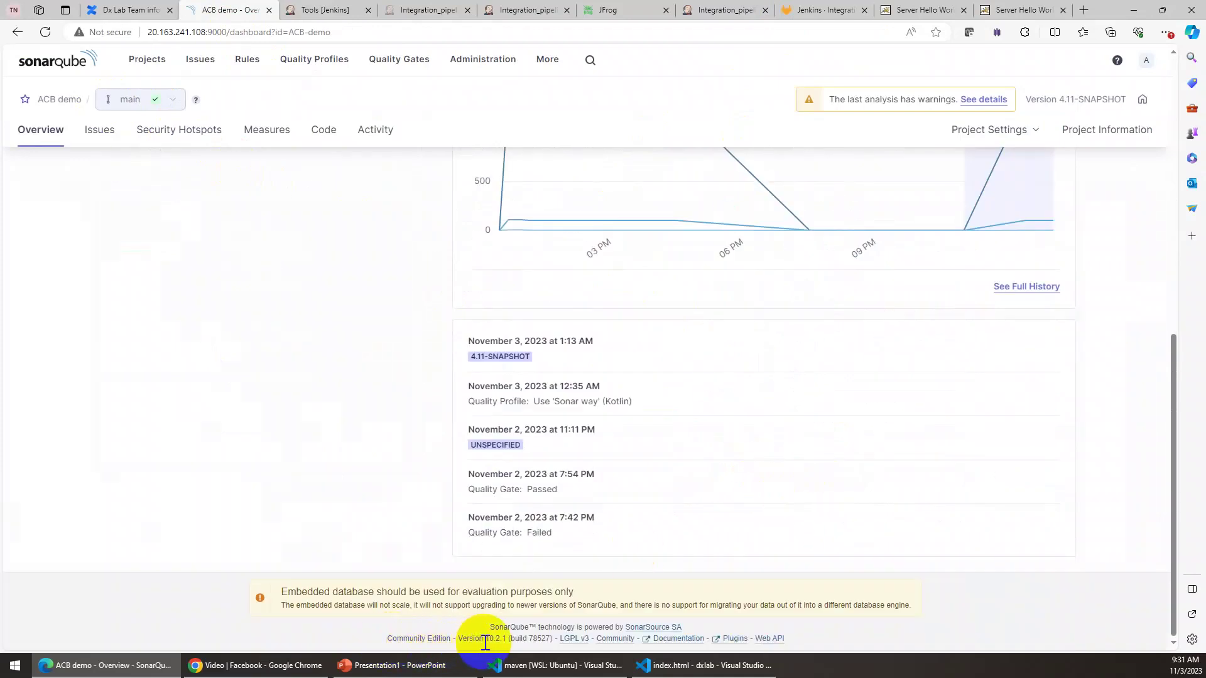
pyautogui.scroll(10, 291, 501)
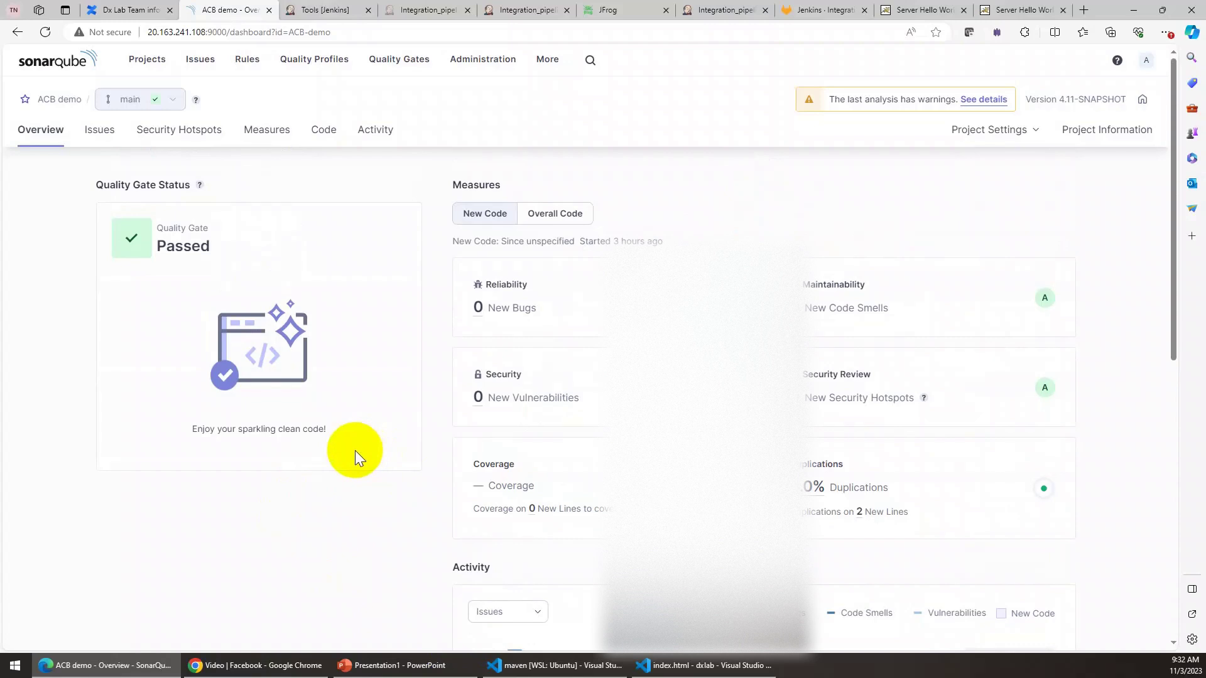
# Step: Go from Confluence to Jira, view the DxLab board, and examine the SonarQube report on the Project Manager dashboard
pyautogui.click(113, 10)
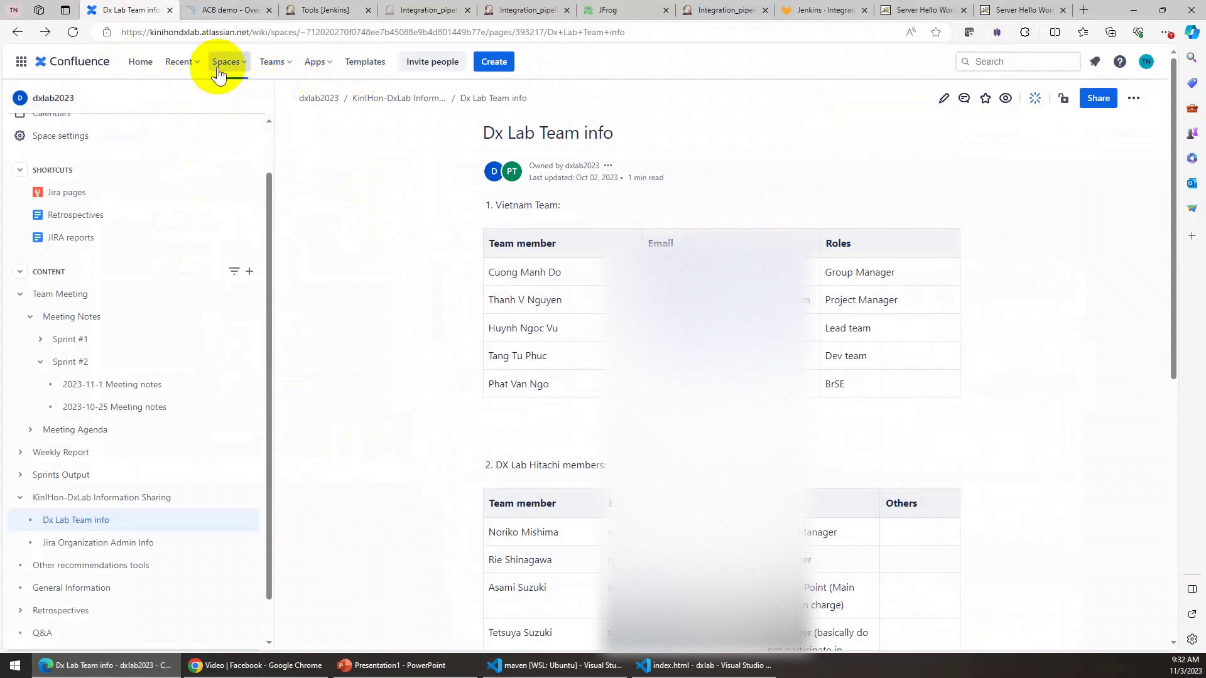
pyautogui.click(13, 67)
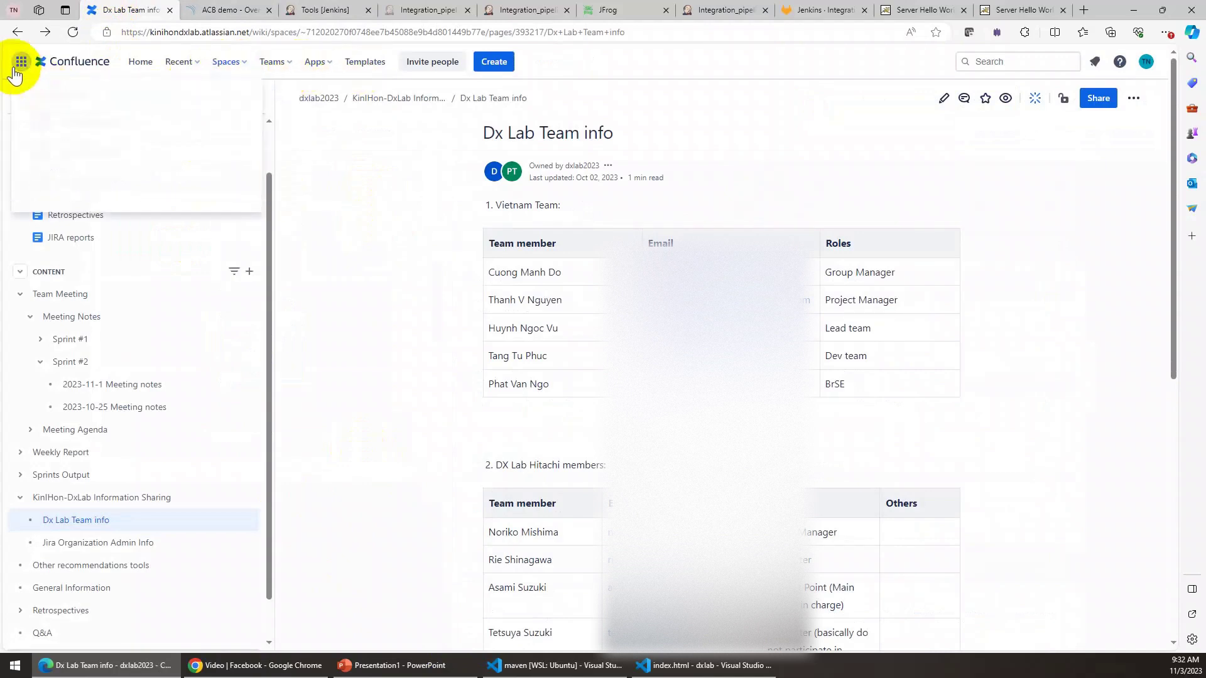
pyautogui.click(113, 449)
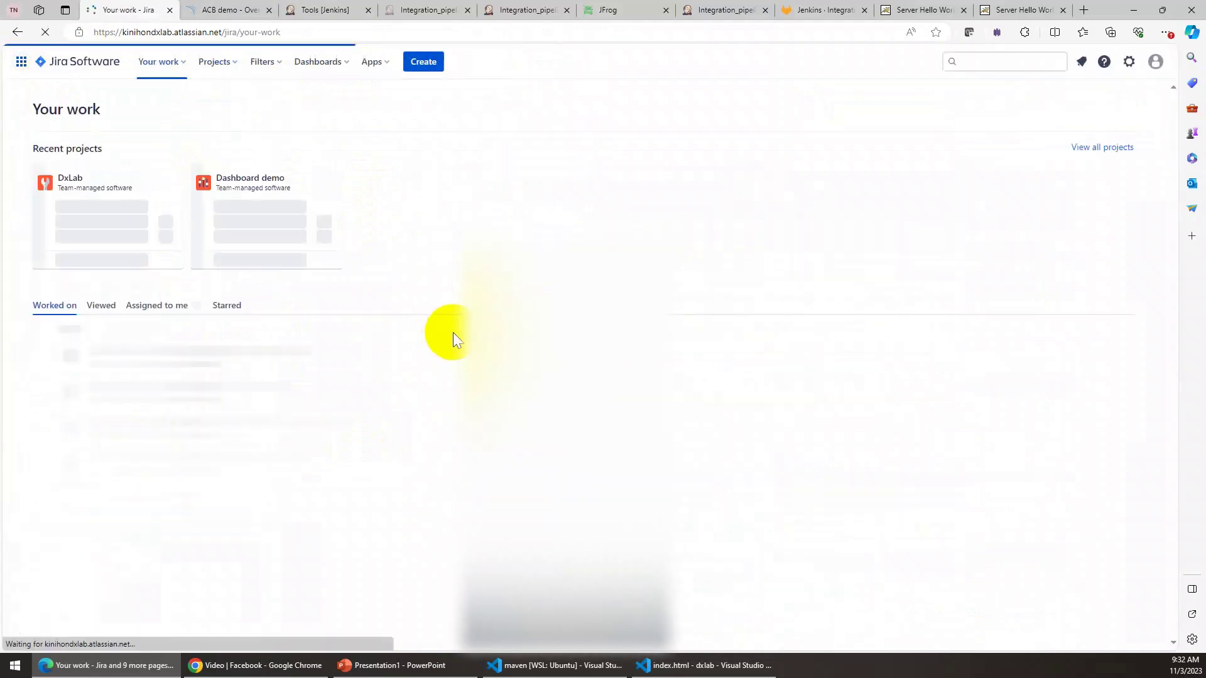
pyautogui.click(61, 181)
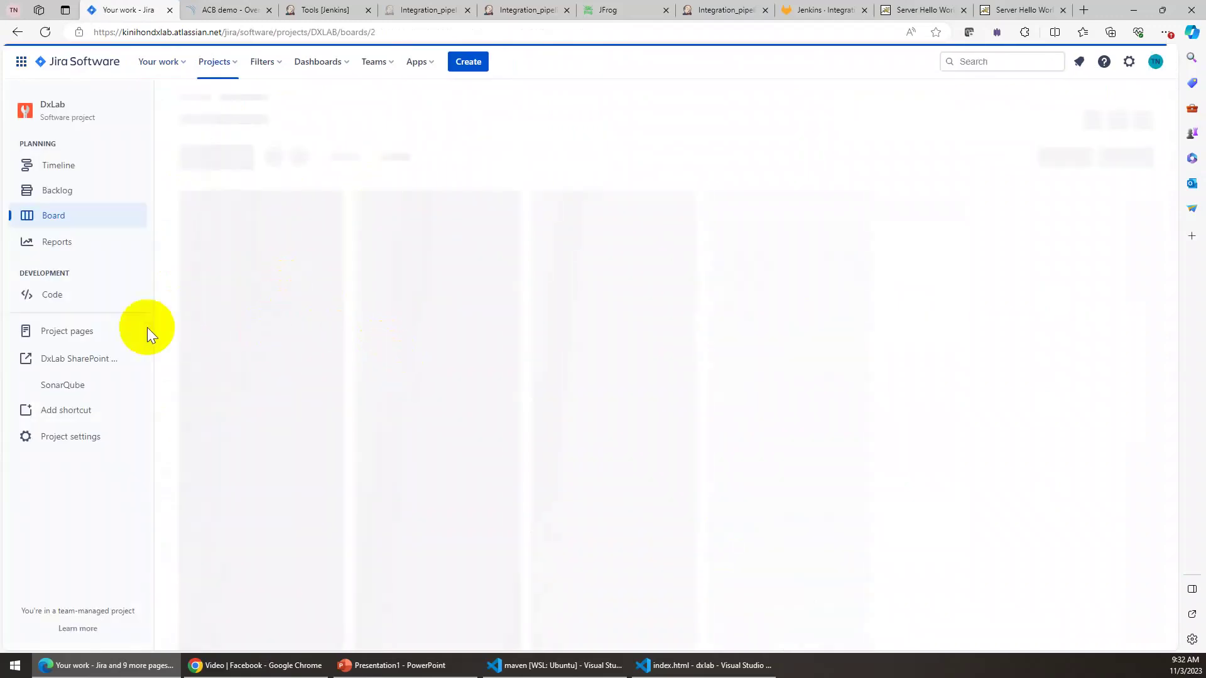
pyautogui.click(336, 63)
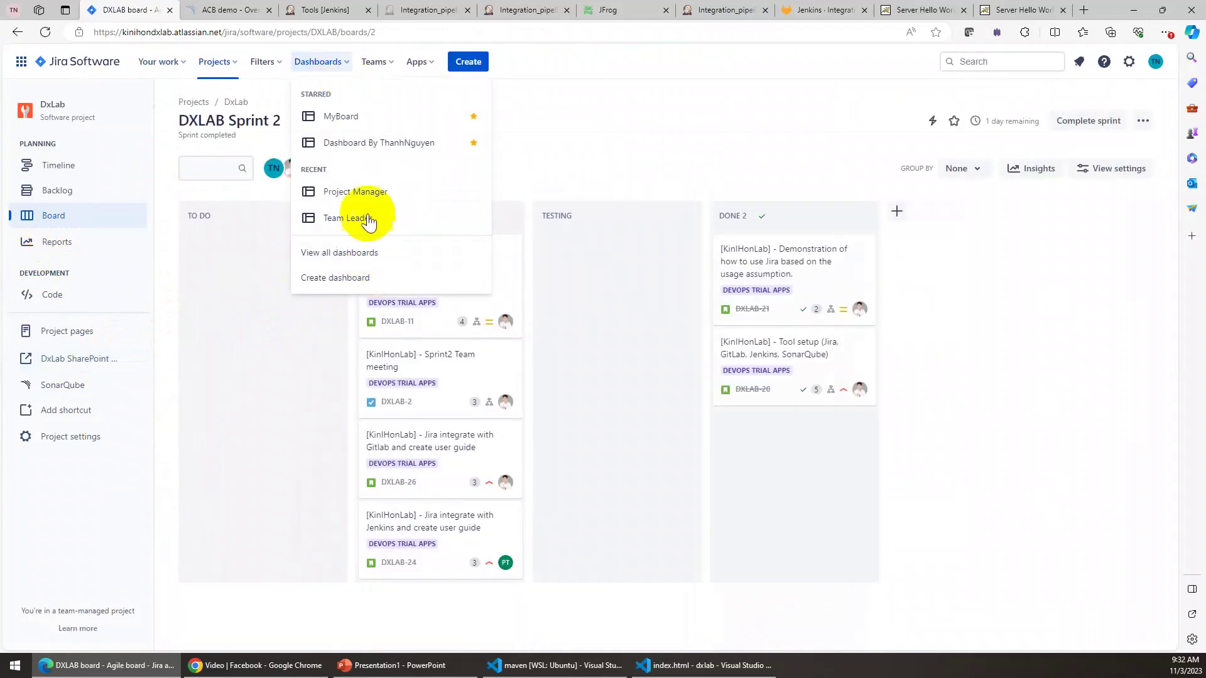
pyautogui.click(359, 192)
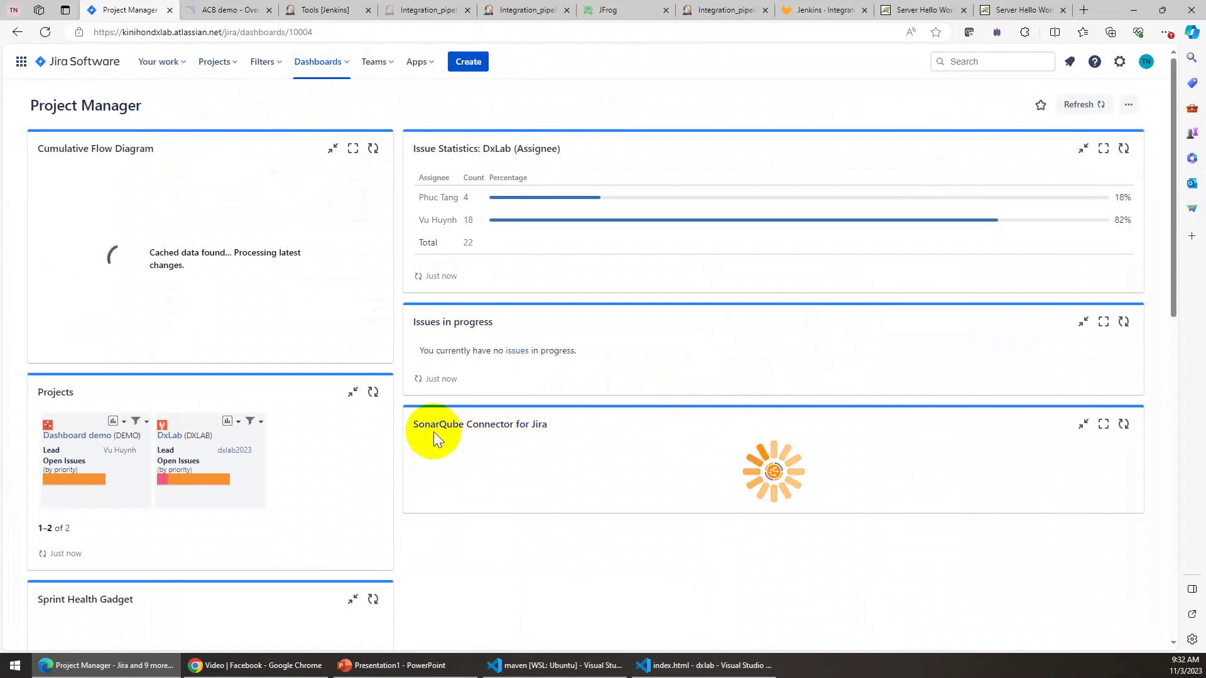
pyautogui.scroll(-3, 500, 433)
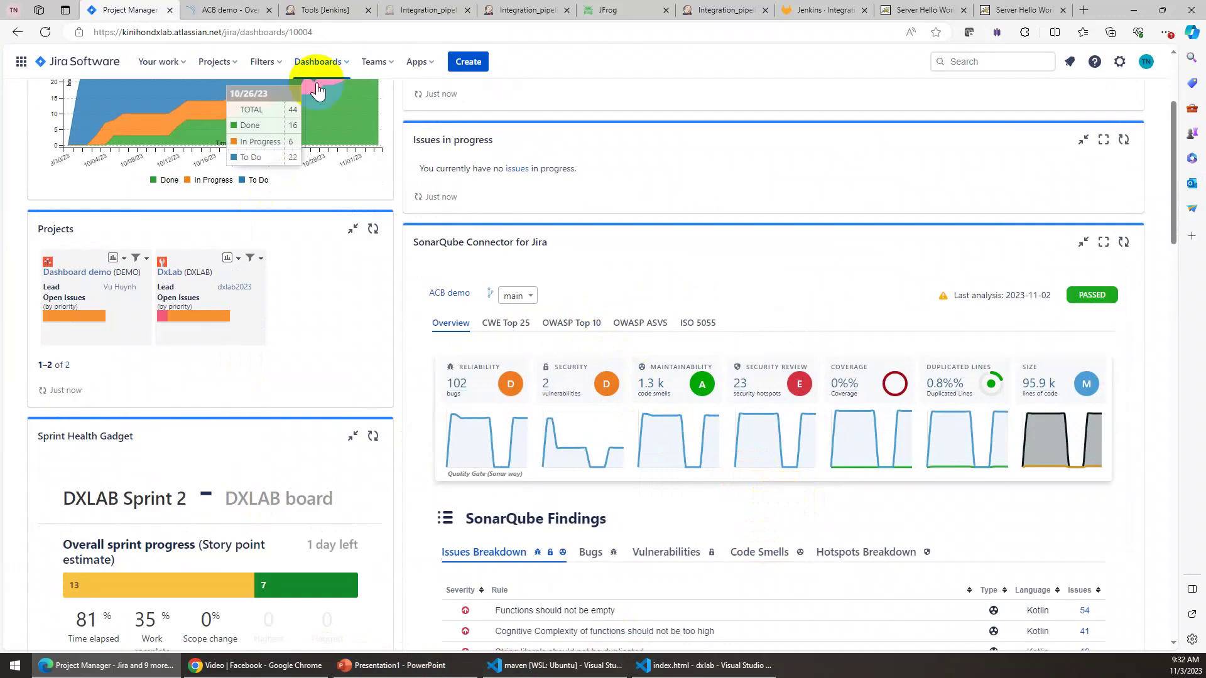
# Step: Check the Integration_pipeline_demo_maven_gradle job, and in VS Code change the leading version digit in index.html to 4
pyautogui.click(518, 10)
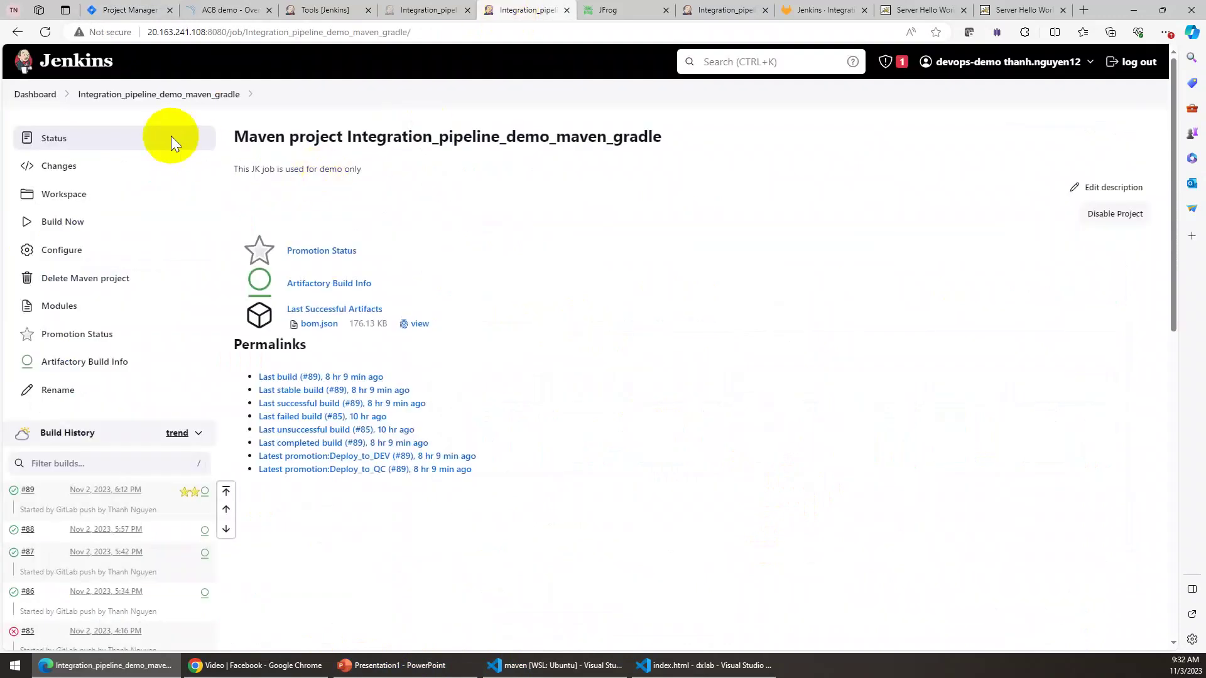
pyautogui.click(677, 671)
pyautogui.click(533, 170)
pyautogui.press('Delete')
pyautogui.write('4')
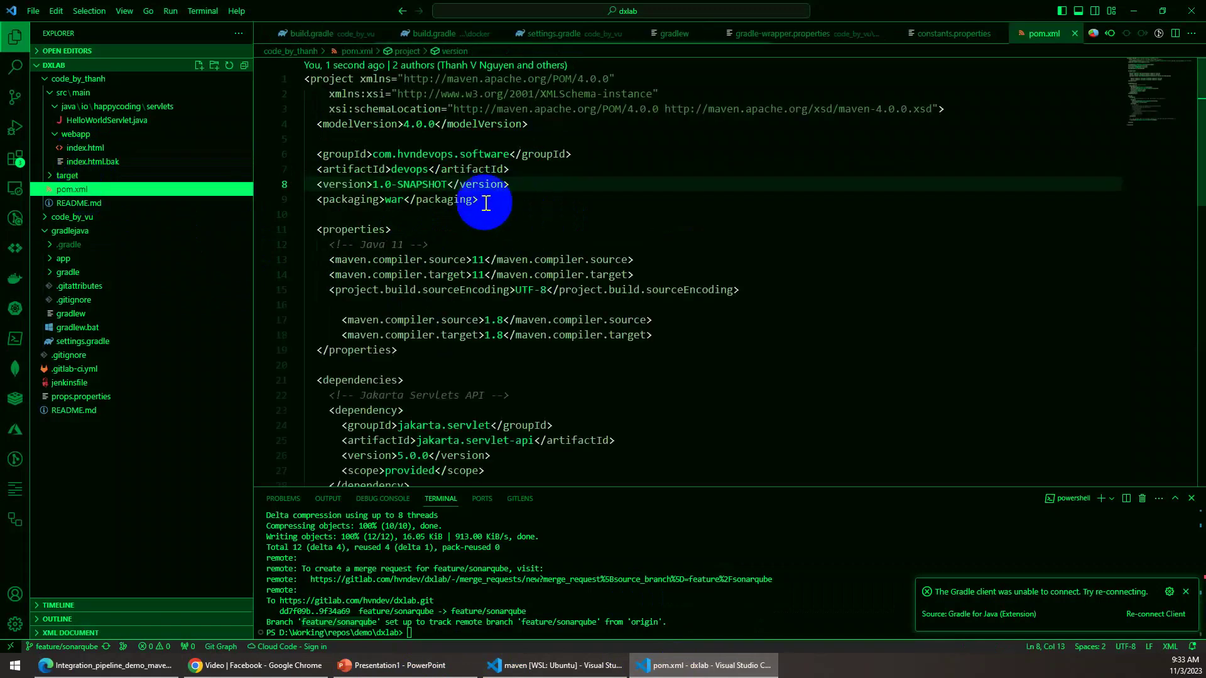
# Step: Set the project version in code_by_thanh's pom.xml to 4.0-SNAPSHOT
pyautogui.click(381, 184)
pyautogui.press('BackSpace')
pyautogui.write('4')
# Step: Stage all changes with git add . and commit them with the message "[Updated]" in the terminal
pyautogui.click(591, 603)
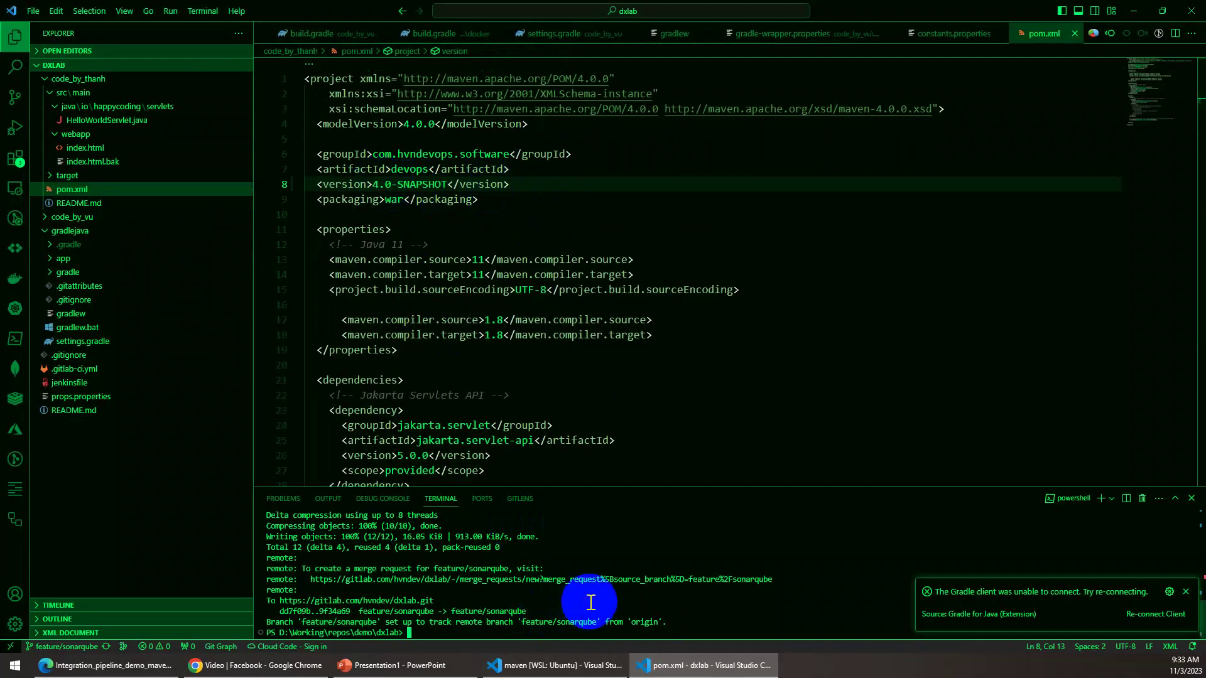
pyautogui.press('Up')
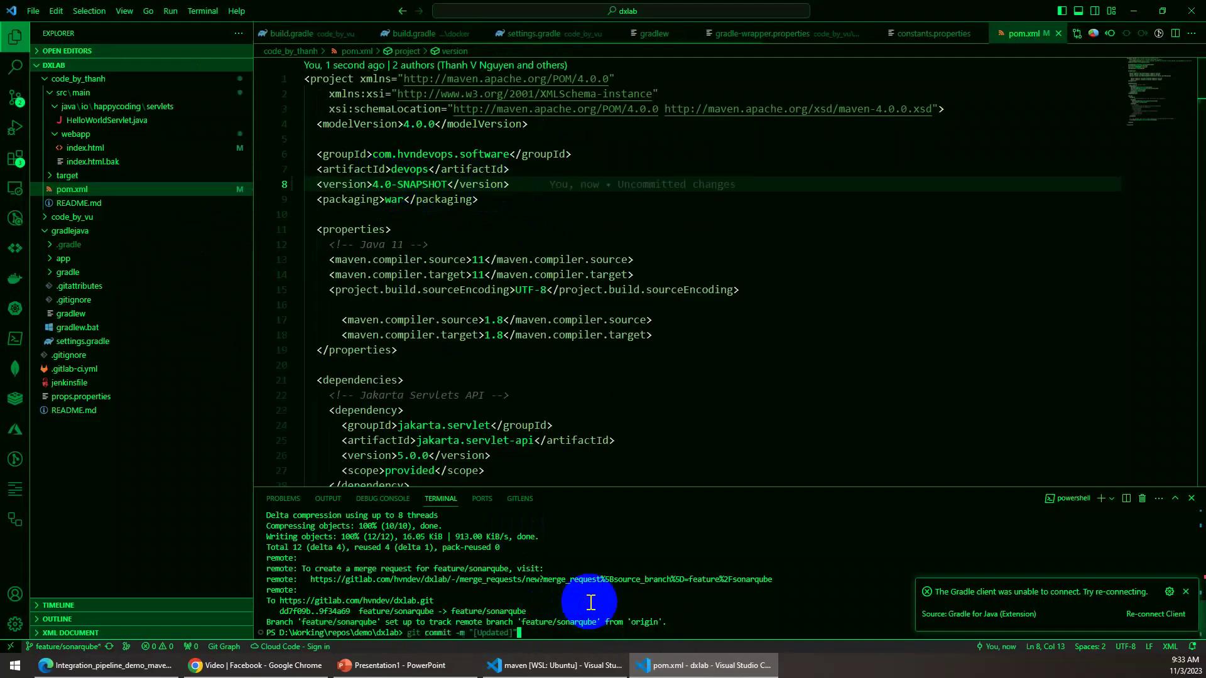
pyautogui.press('Up')
pyautogui.press('Return')
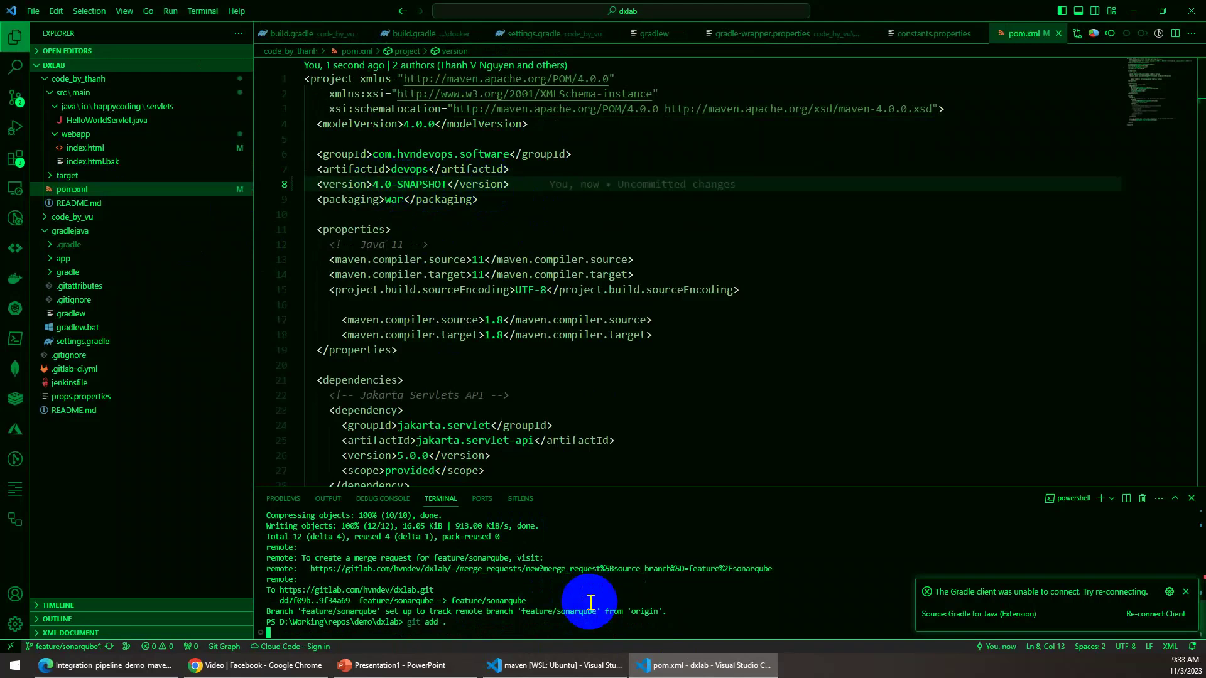
pyautogui.press('Up')
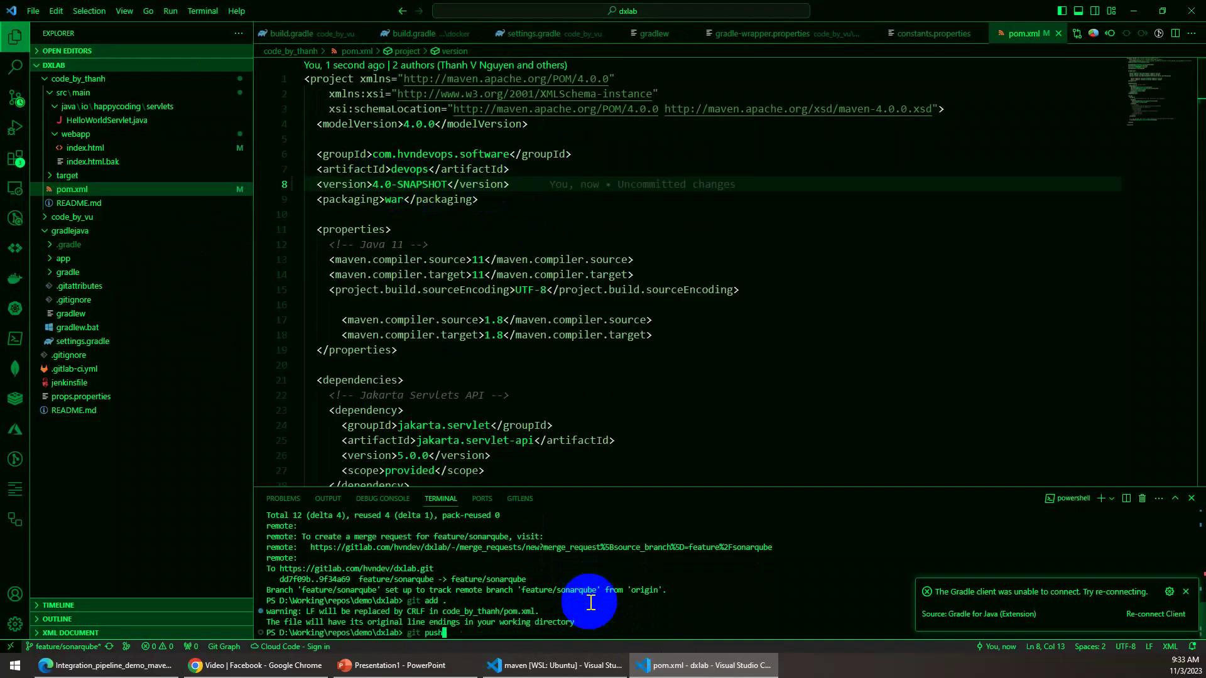
pyautogui.press('Return')
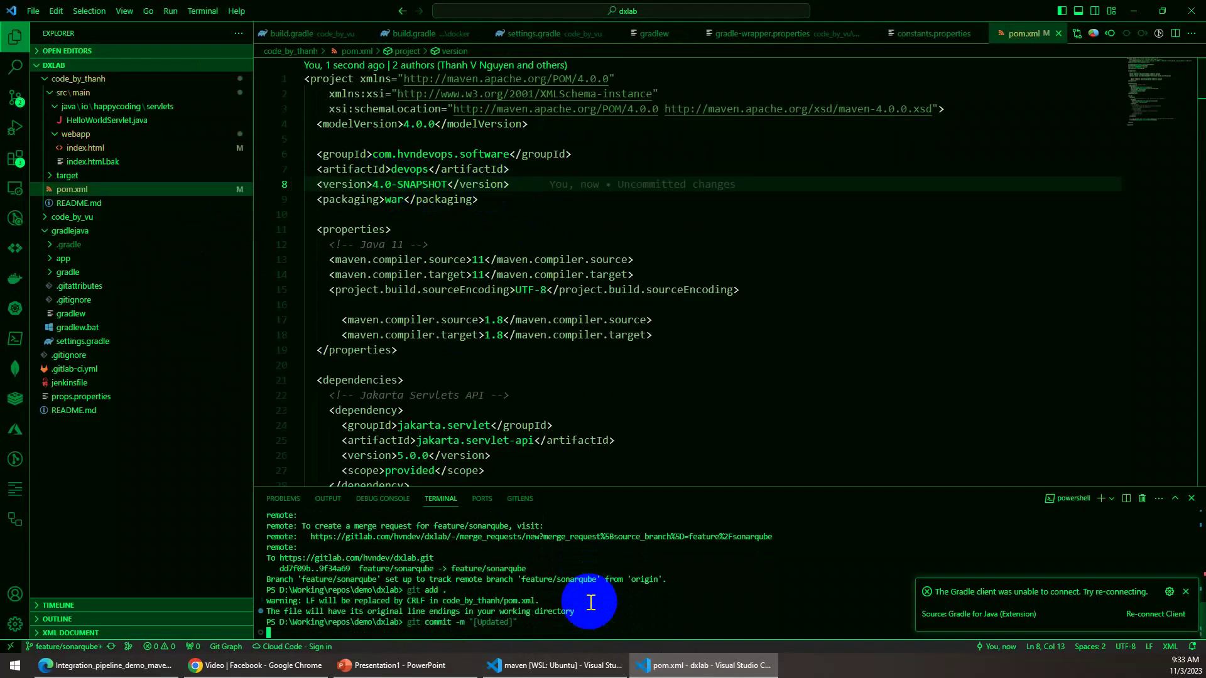
# Step: Push the commit on the feature/sonarqube branch to the GitLab remote
pyautogui.press('Up')
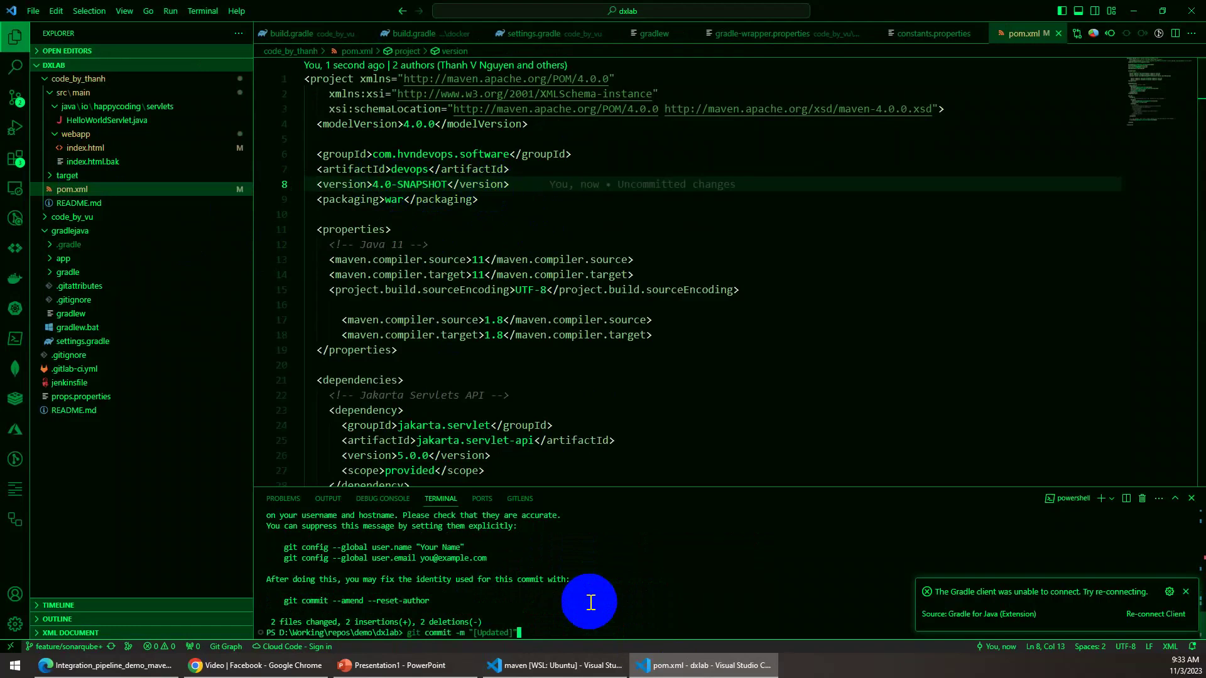
pyautogui.press('Up')
pyautogui.press('Return')
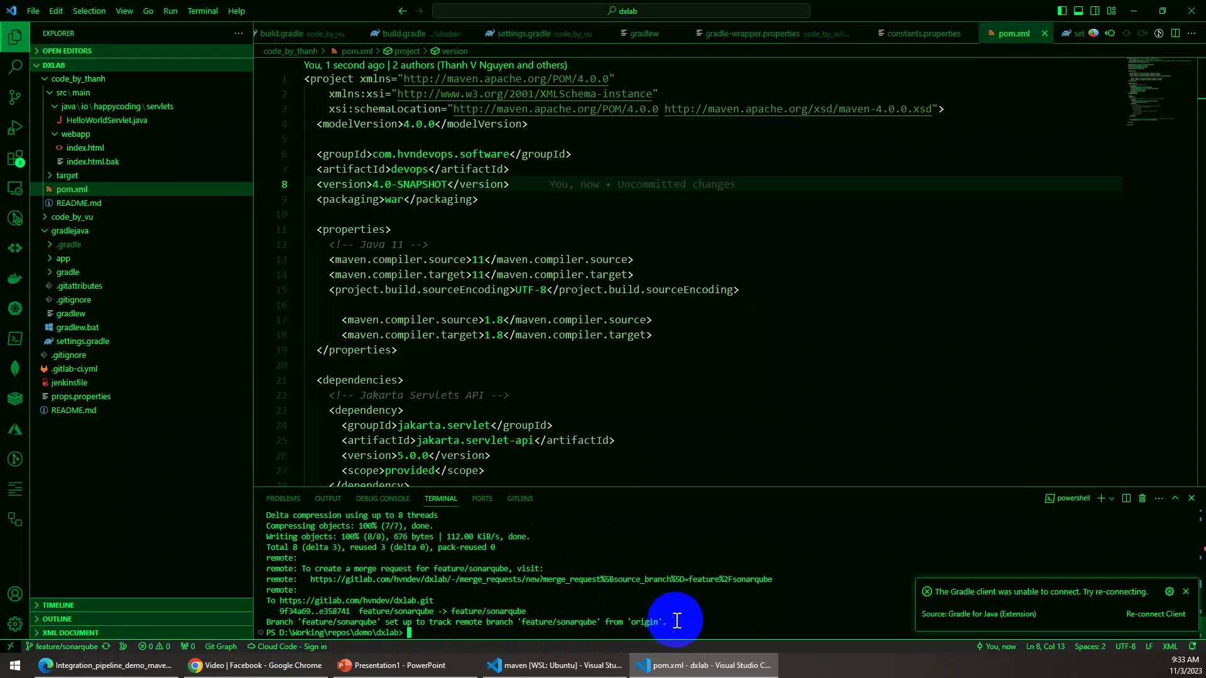
# Step: Open build #90's console output in Jenkins and examine the 4.0-SNAPSHOT artifact deployment lines
pyautogui.click(136, 669)
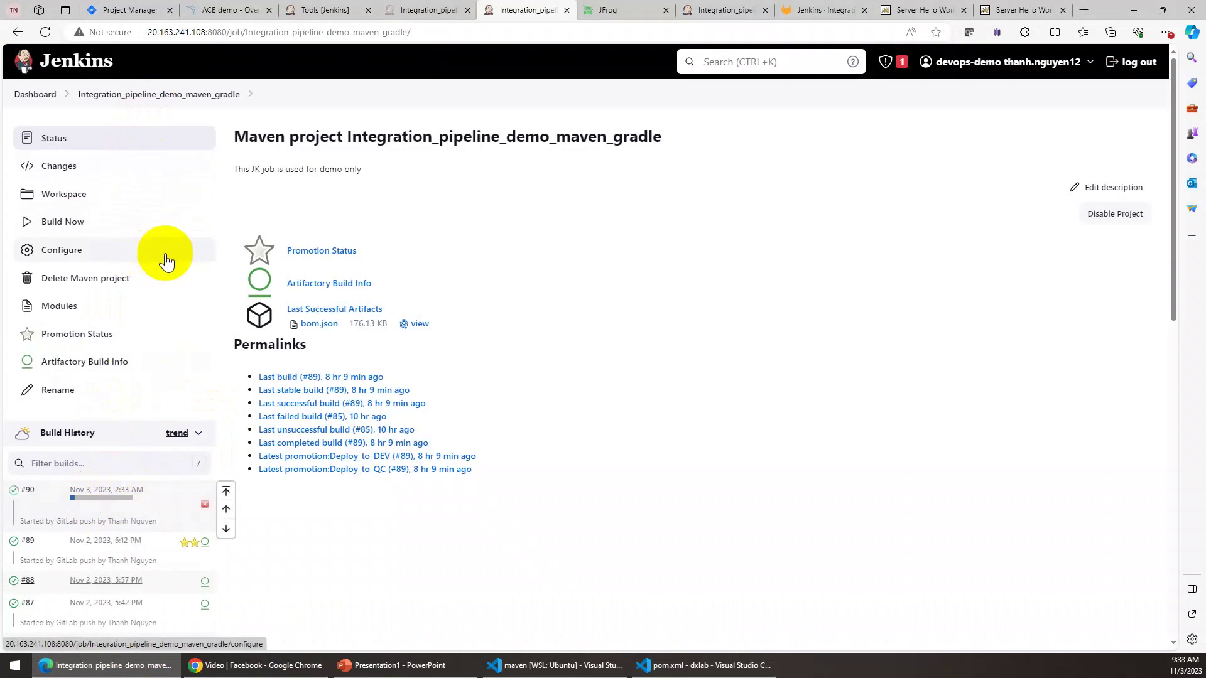
pyautogui.click(102, 504)
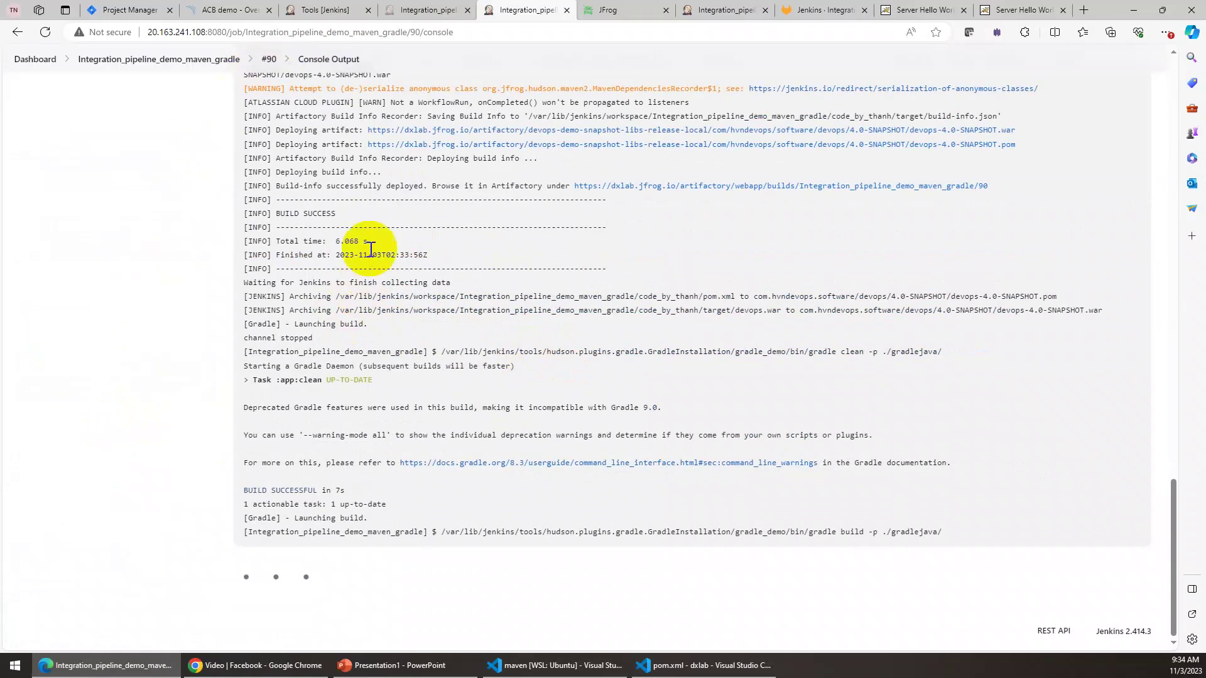
pyautogui.moveTo(368, 116); pyautogui.dragTo(1070, 133)
# Step: Refresh the devops folder in the JFrog artifact tree and expand its 4.0-SNAPSHOT folder
pyautogui.click(609, 10)
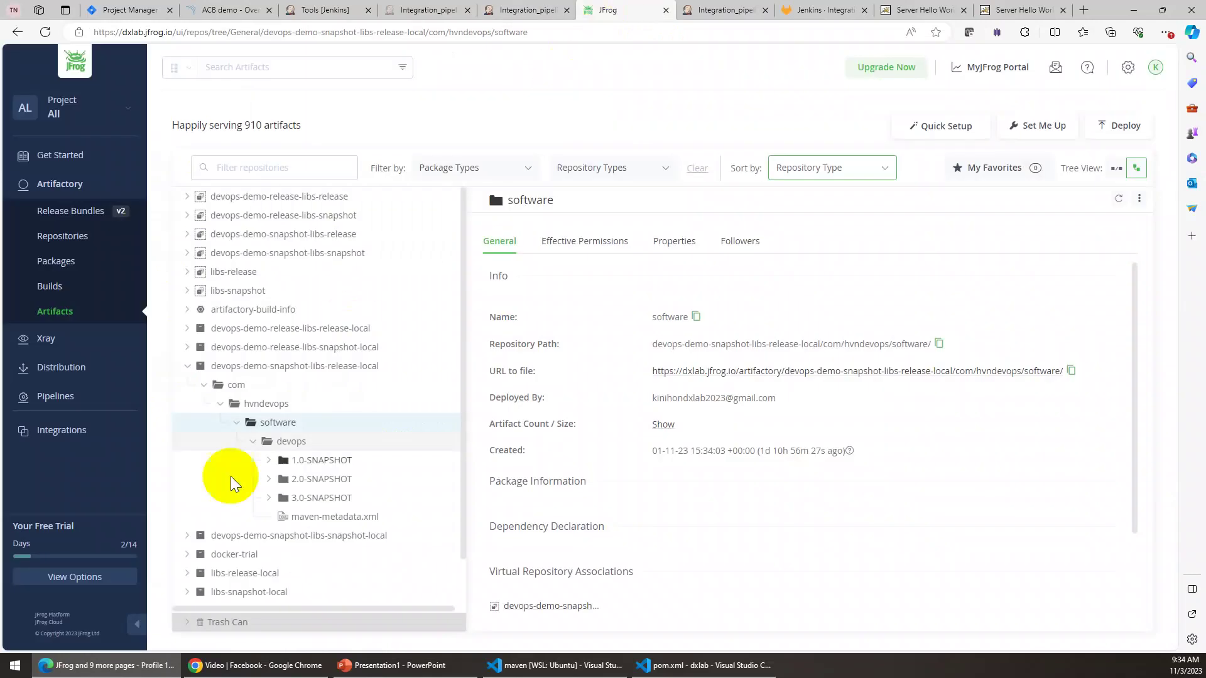
pyautogui.rightClick(289, 449)
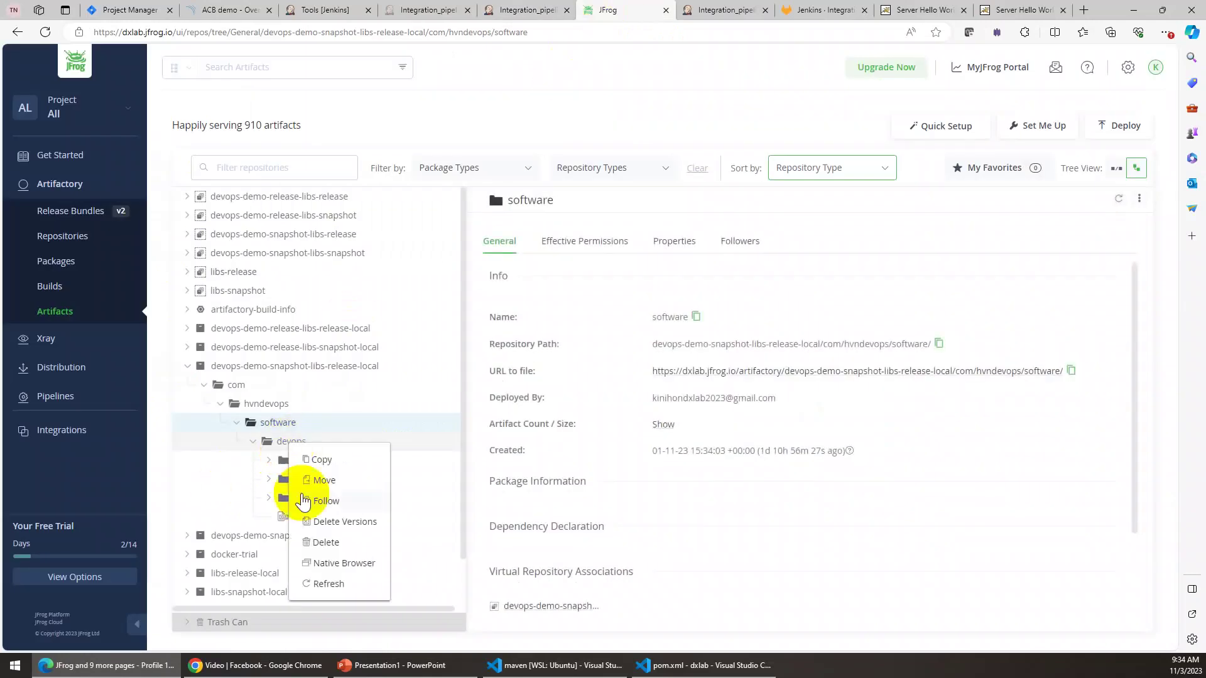
pyautogui.click(333, 583)
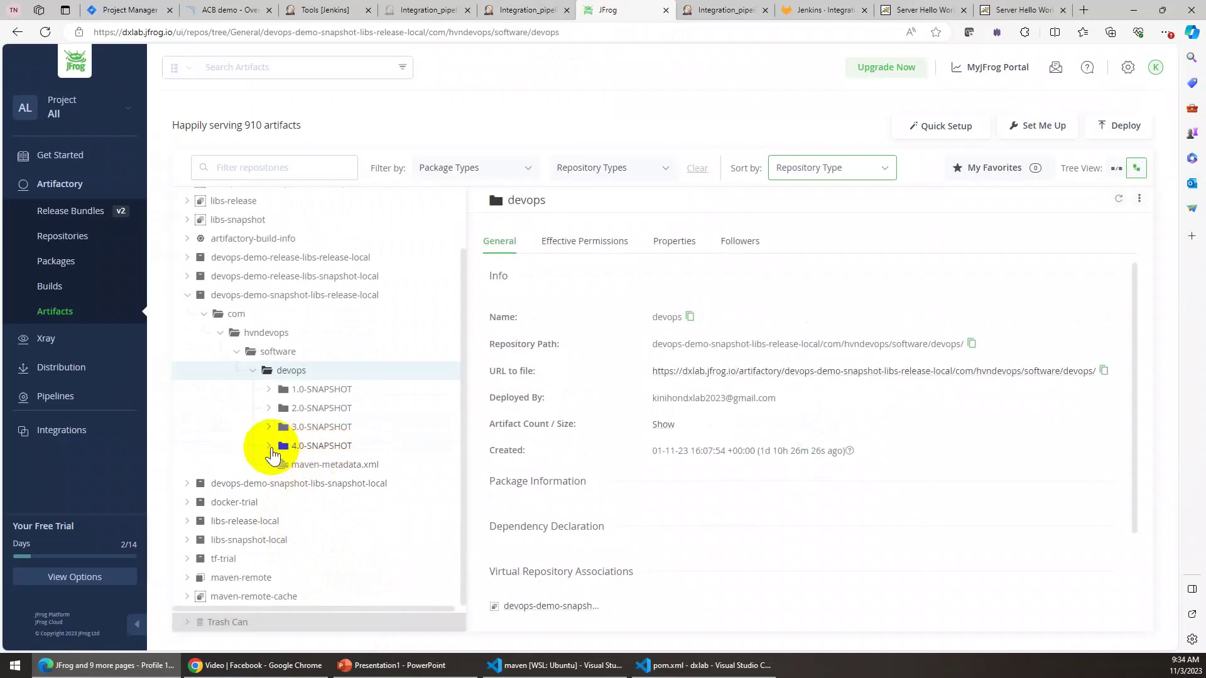
pyautogui.click(272, 448)
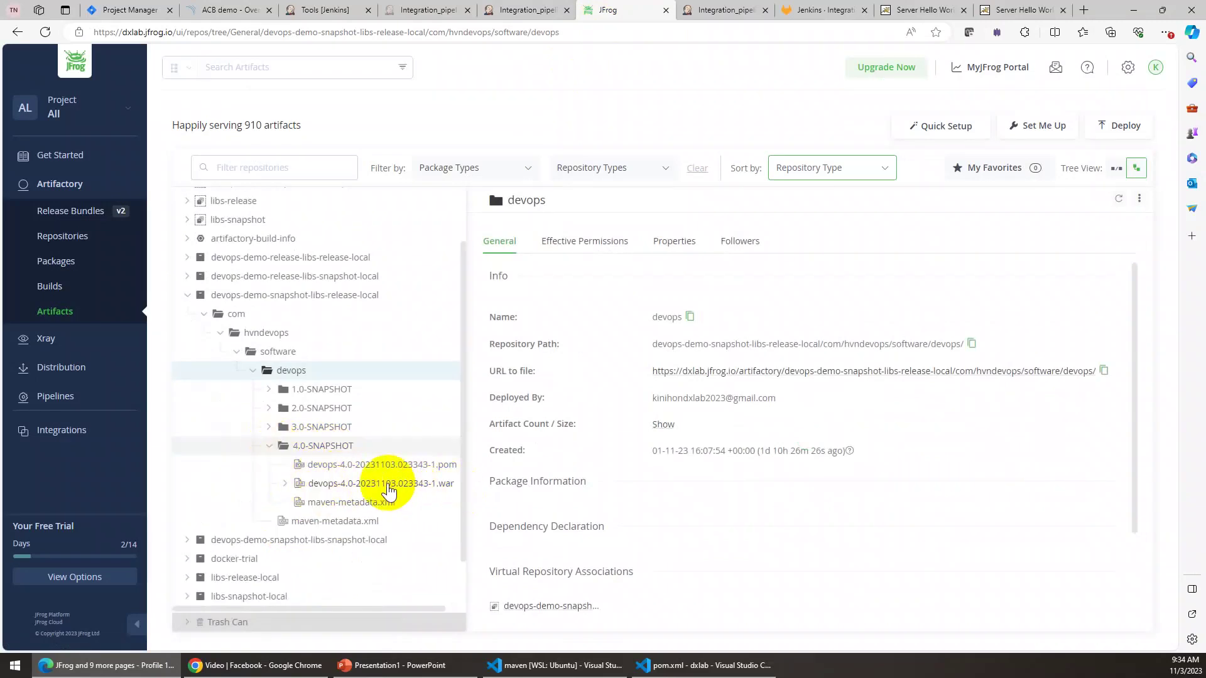
# Step: Examine the grype vulnerability table for tomcat-embed-core in build #90's Jenkins console output, including installed versions, vulnerability IDs and severities
pyautogui.click(496, 10)
pyautogui.scroll(20, 497, 396)
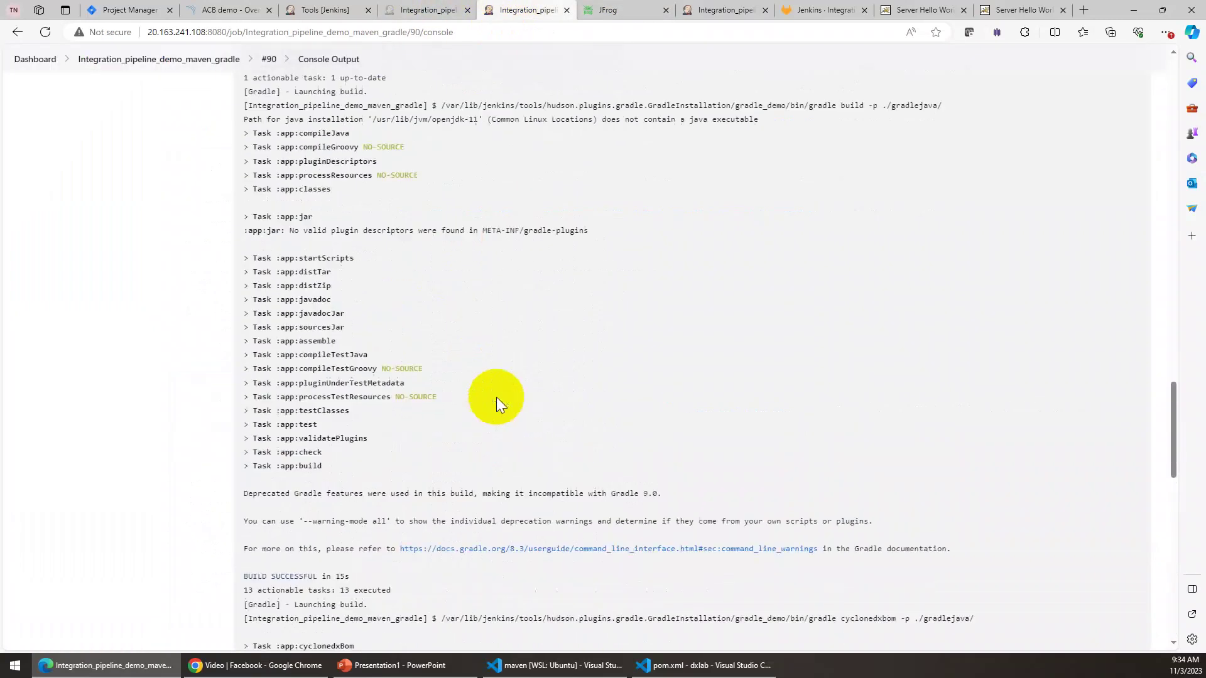
pyautogui.scroll(-15, 499, 420)
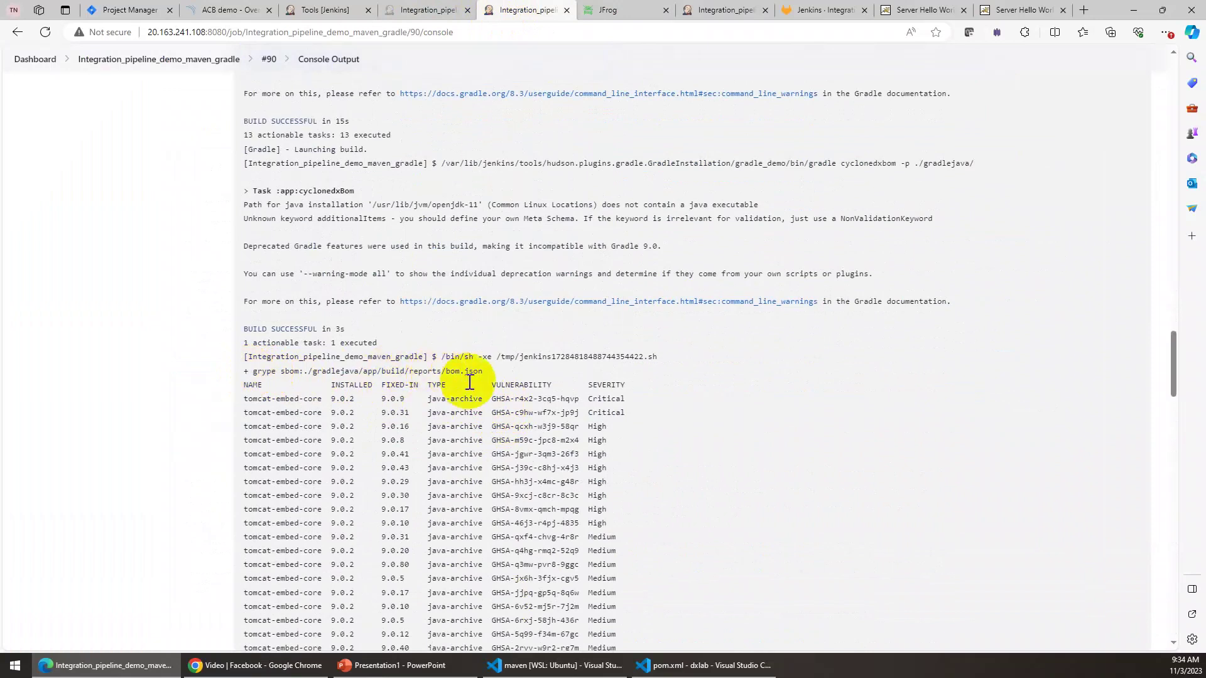
pyautogui.scroll(-3, 452, 383)
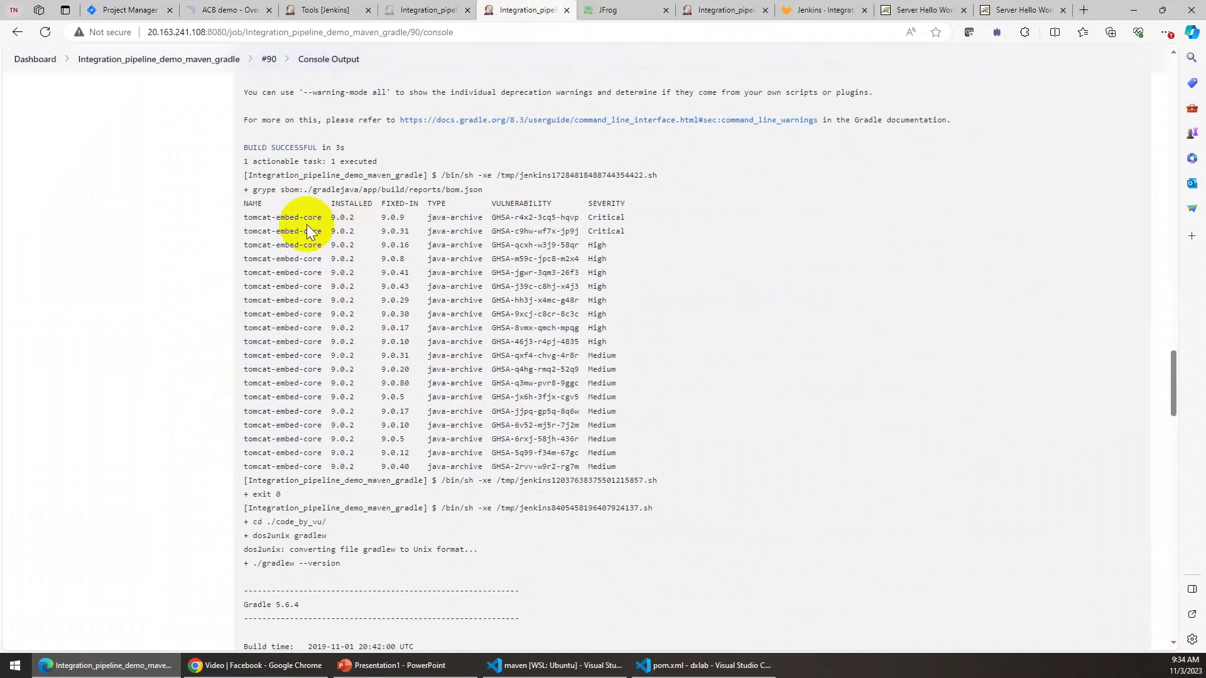
pyautogui.moveTo(243, 218); pyautogui.dragTo(345, 219)
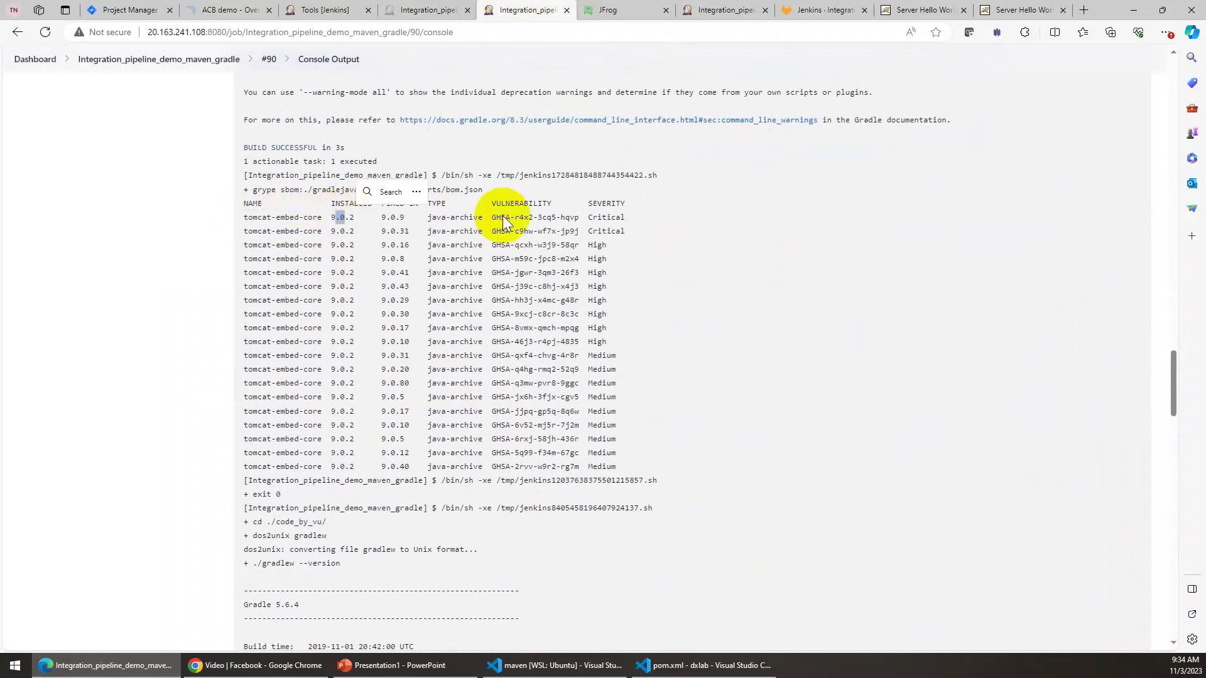
pyautogui.moveTo(492, 218); pyautogui.dragTo(556, 219)
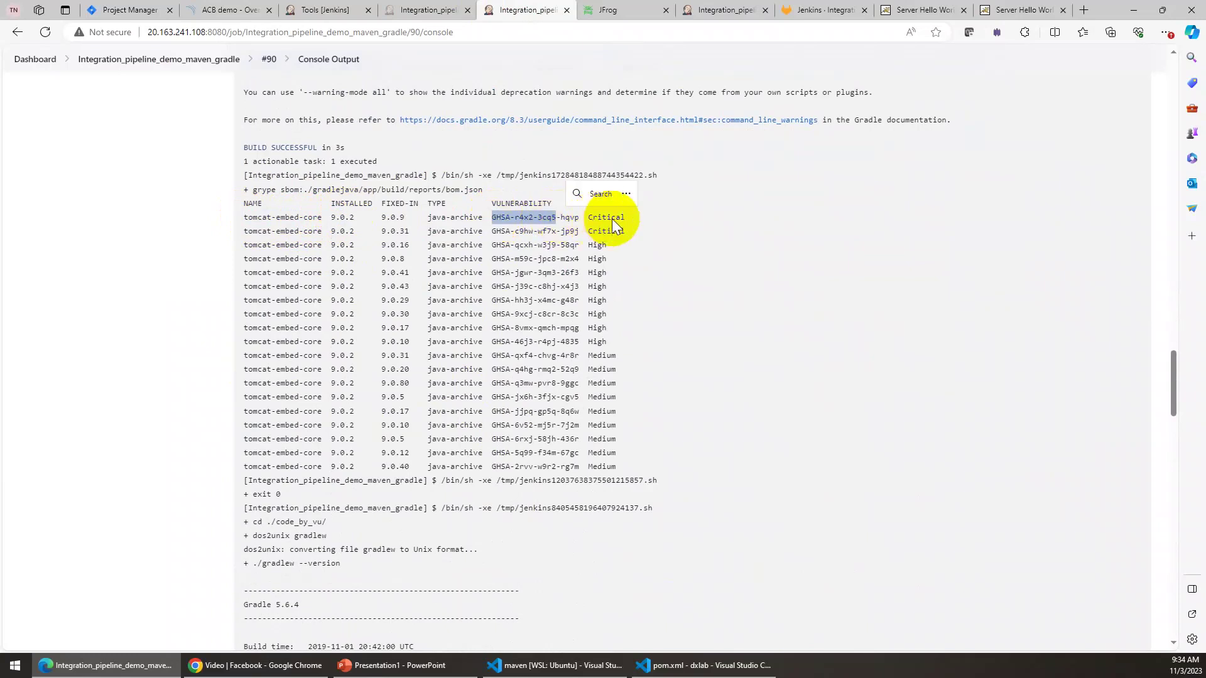
pyautogui.click(612, 219)
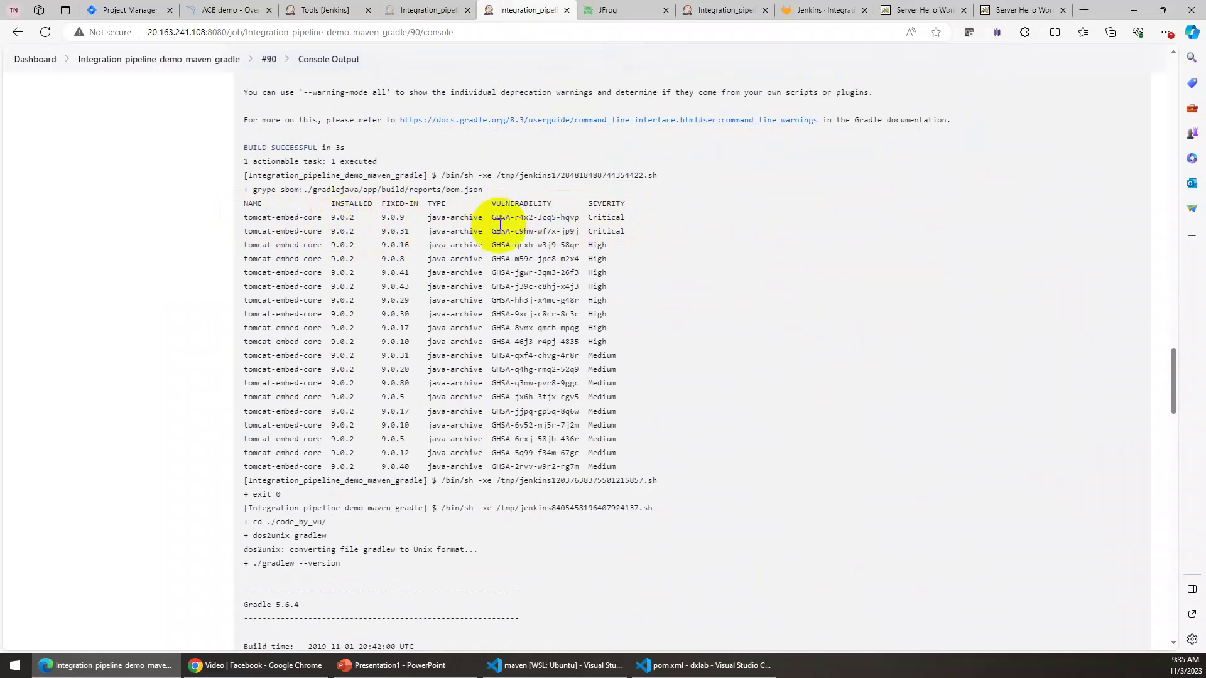
pyautogui.moveTo(492, 218); pyautogui.dragTo(569, 214)
pyautogui.click(665, 255)
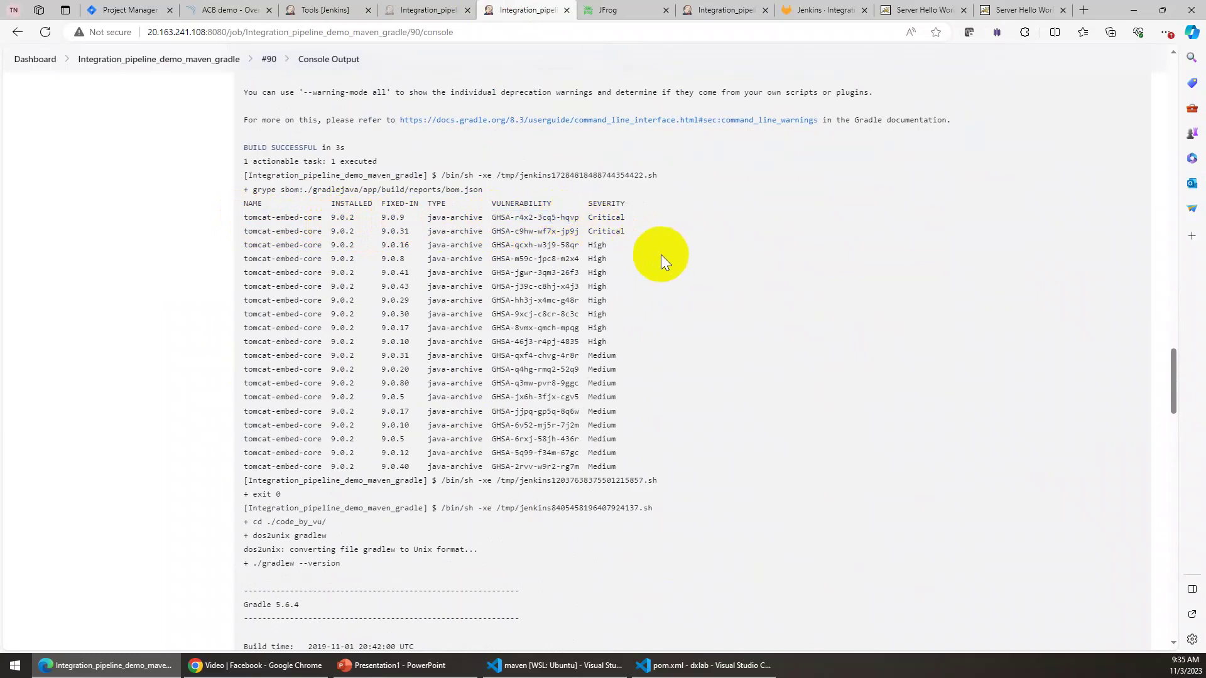
pyautogui.click(591, 234)
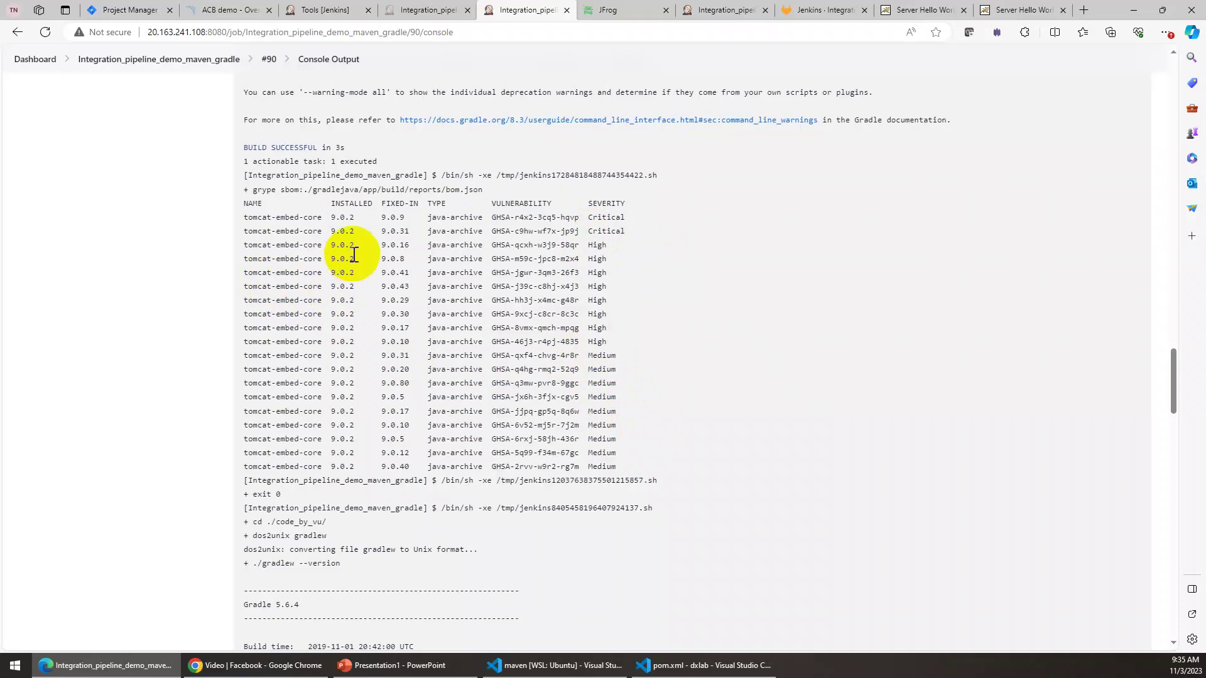
# Step: View the pipeline job's last successful bom.json artifact in a duplicate of the console tab and examine its component entries
pyautogui.rightClick(535, 14)
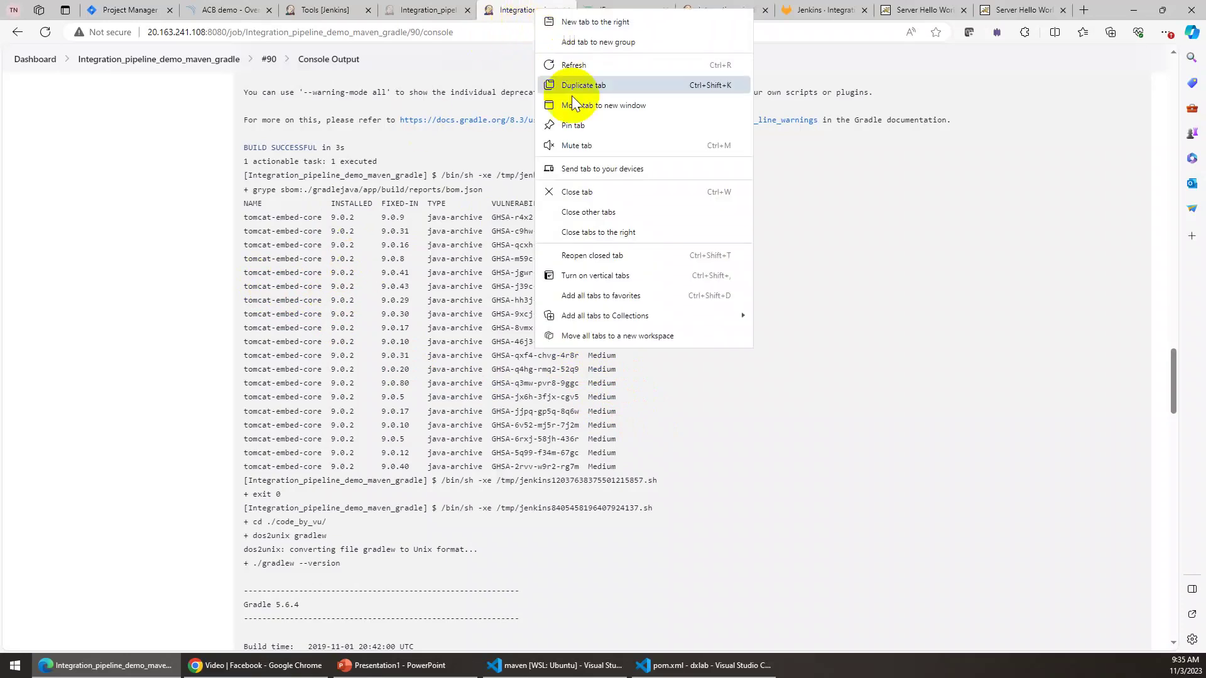
pyautogui.click(581, 88)
pyautogui.click(480, 11)
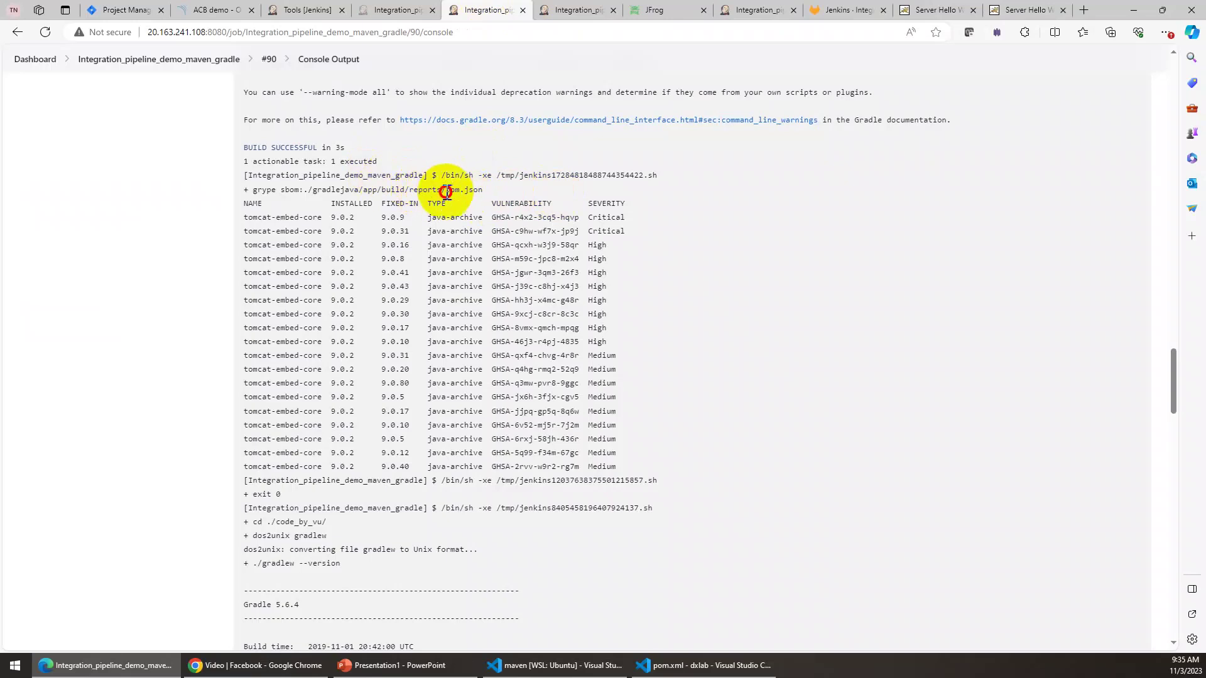
pyautogui.click(552, 13)
pyautogui.click(213, 60)
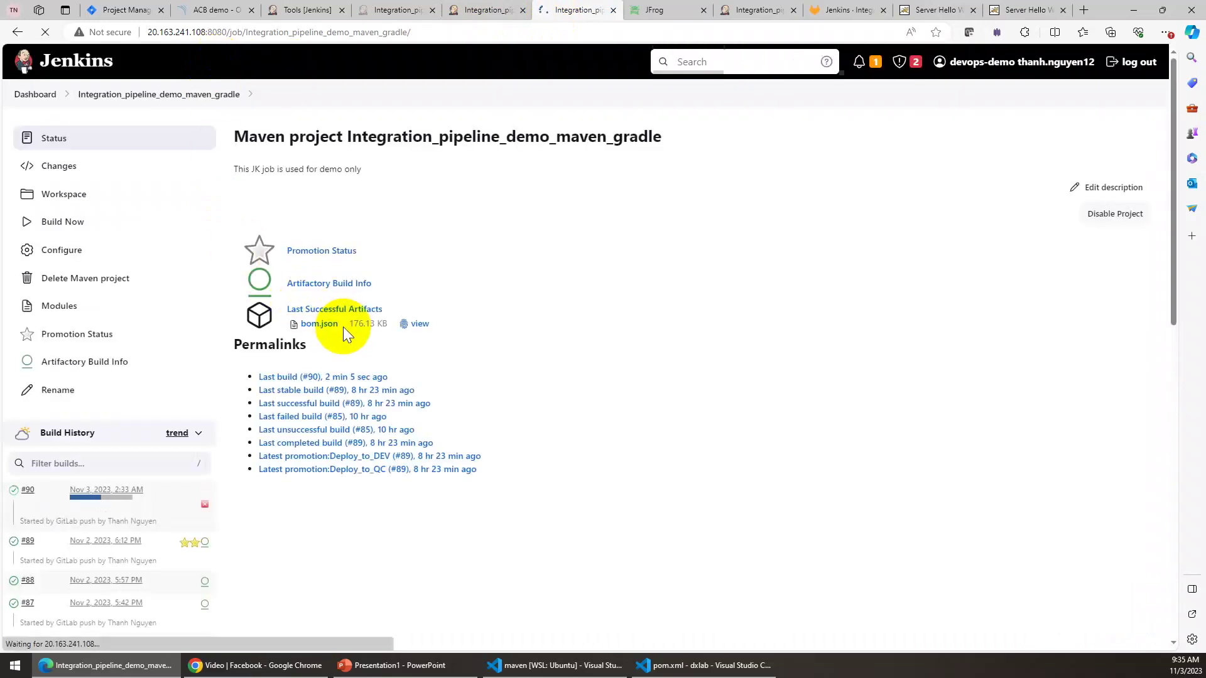
pyautogui.click(417, 324)
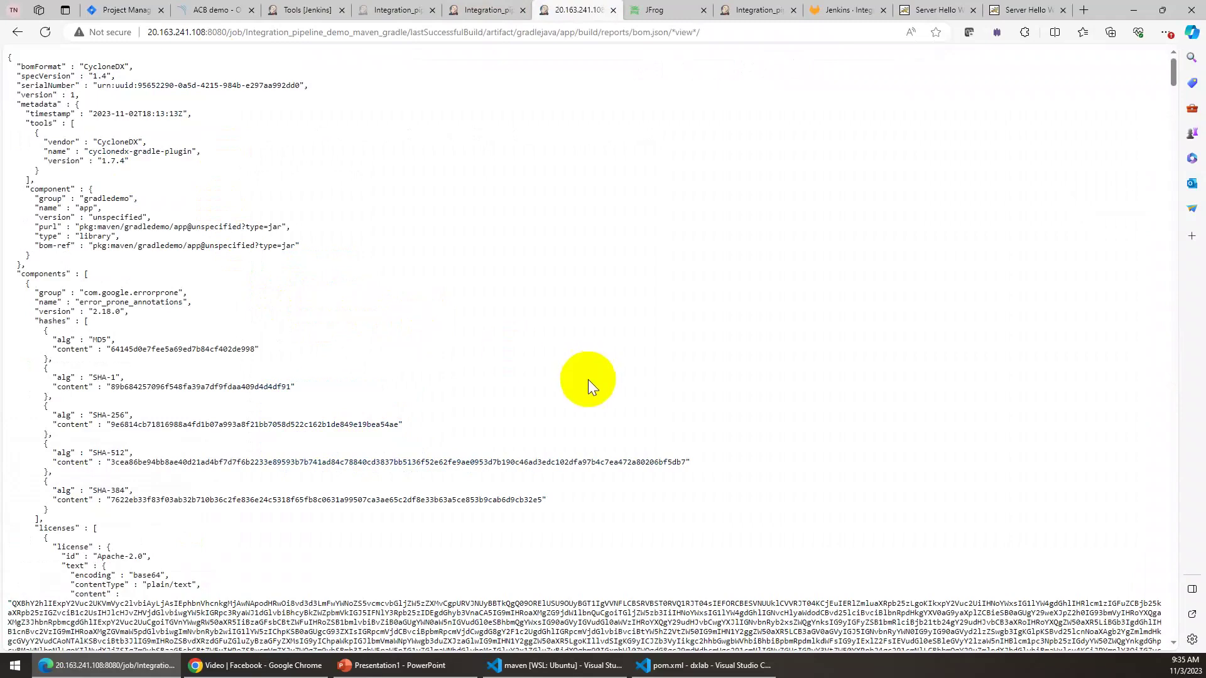
pyautogui.scroll(-15, 417, 405)
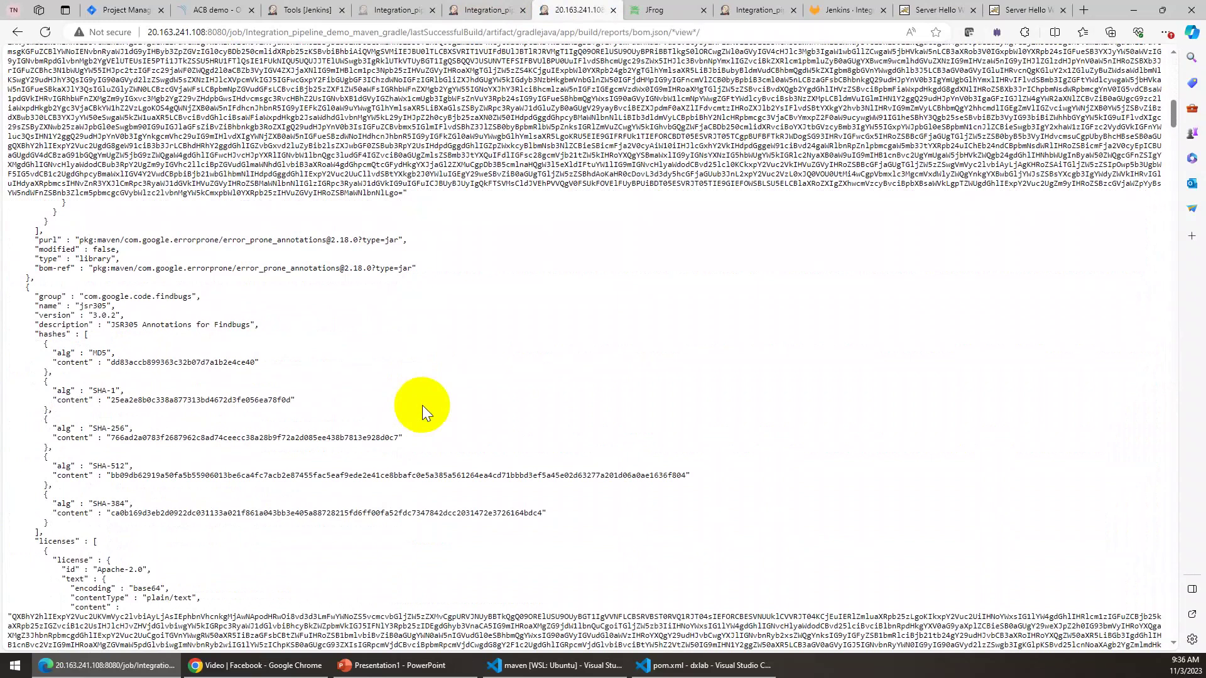
pyautogui.scroll(-15, 424, 405)
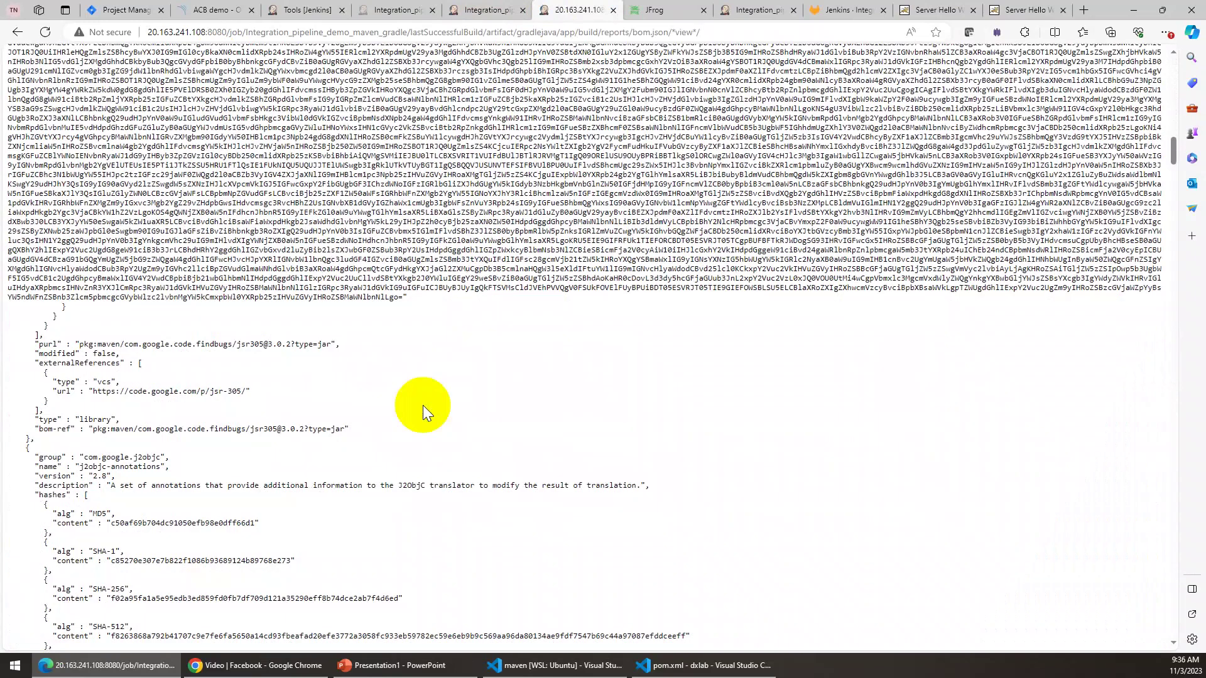
pyautogui.click(614, 10)
# Step: Examine the Gradle sonar analysis section of build #90's console output through to the end of the log
pyautogui.scroll(-4, 528, 327)
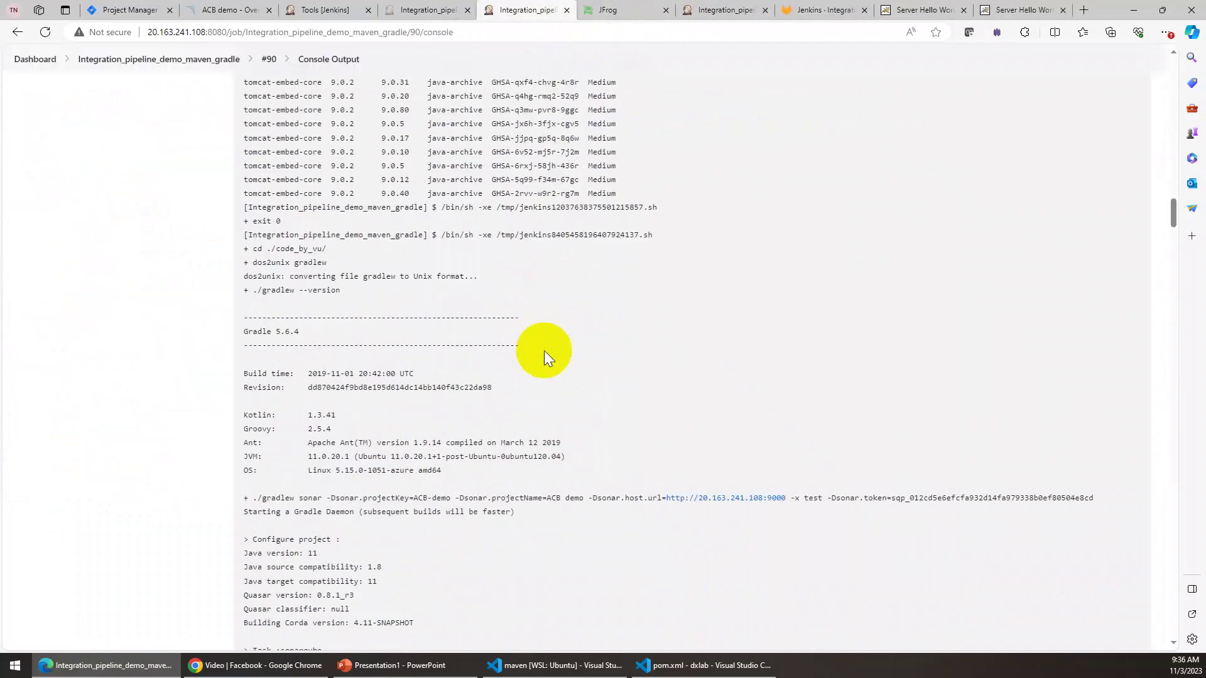
pyautogui.scroll(-7, 544, 351)
pyautogui.scroll(1, 304, 284)
pyautogui.moveTo(277, 286); pyautogui.dragTo(333, 289)
pyautogui.scroll(-4, 823, 409)
pyautogui.scroll(-7, 830, 406)
pyautogui.moveTo(1173, 264)
pyautogui.mouseDown()
pyautogui.moveTo(1158, 566)
pyautogui.moveTo(1172, 620)
pyautogui.mouseUp()
# Step: Open the SonarQube projects list and check ACB demo's last analysis time against the running build's console output
pyautogui.click(220, 10)
pyautogui.click(145, 59)
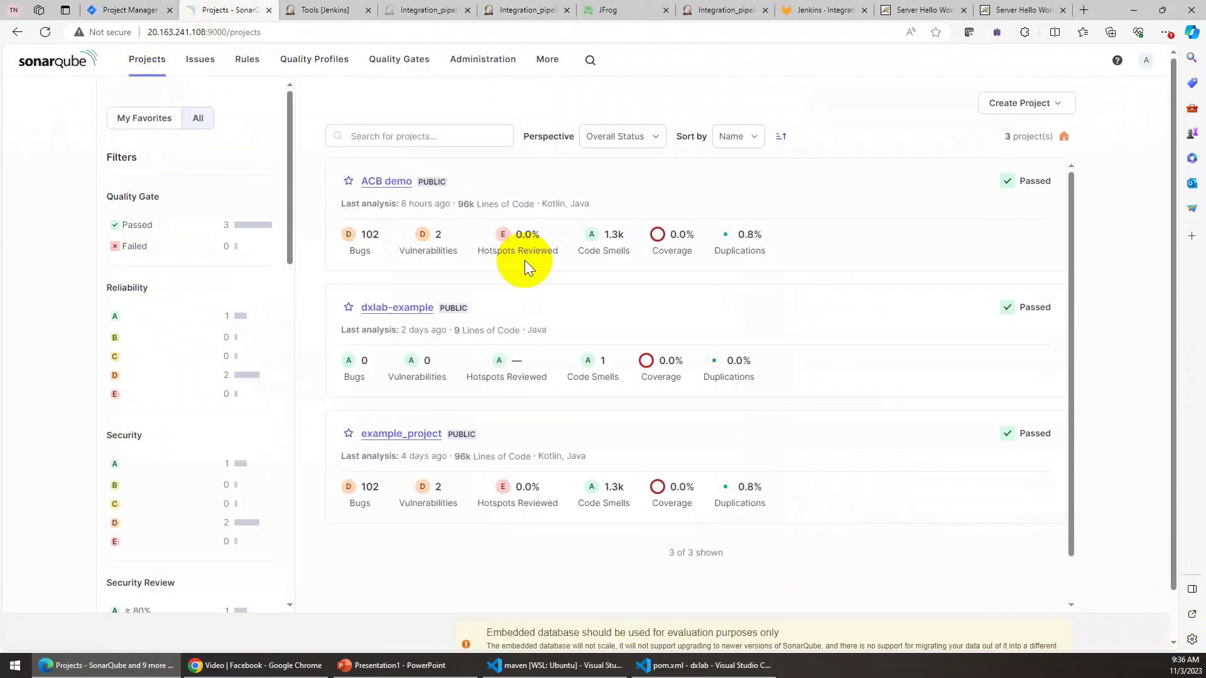
pyautogui.moveTo(399, 210); pyautogui.dragTo(453, 206)
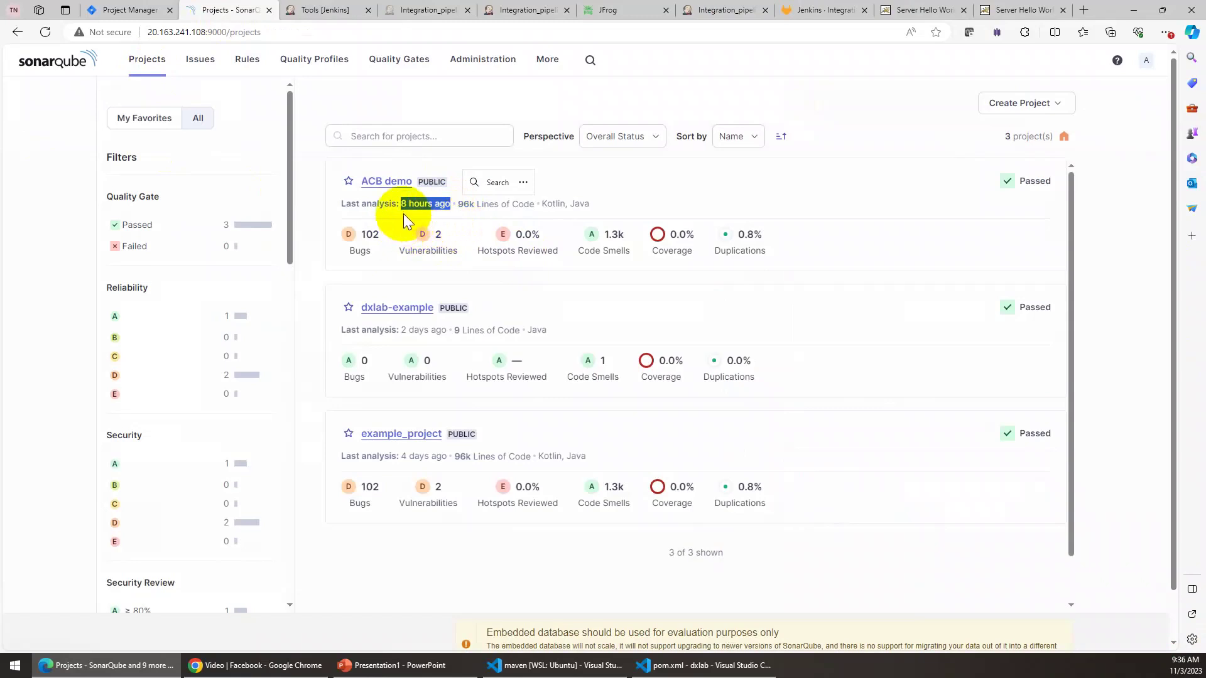
pyautogui.click(540, 10)
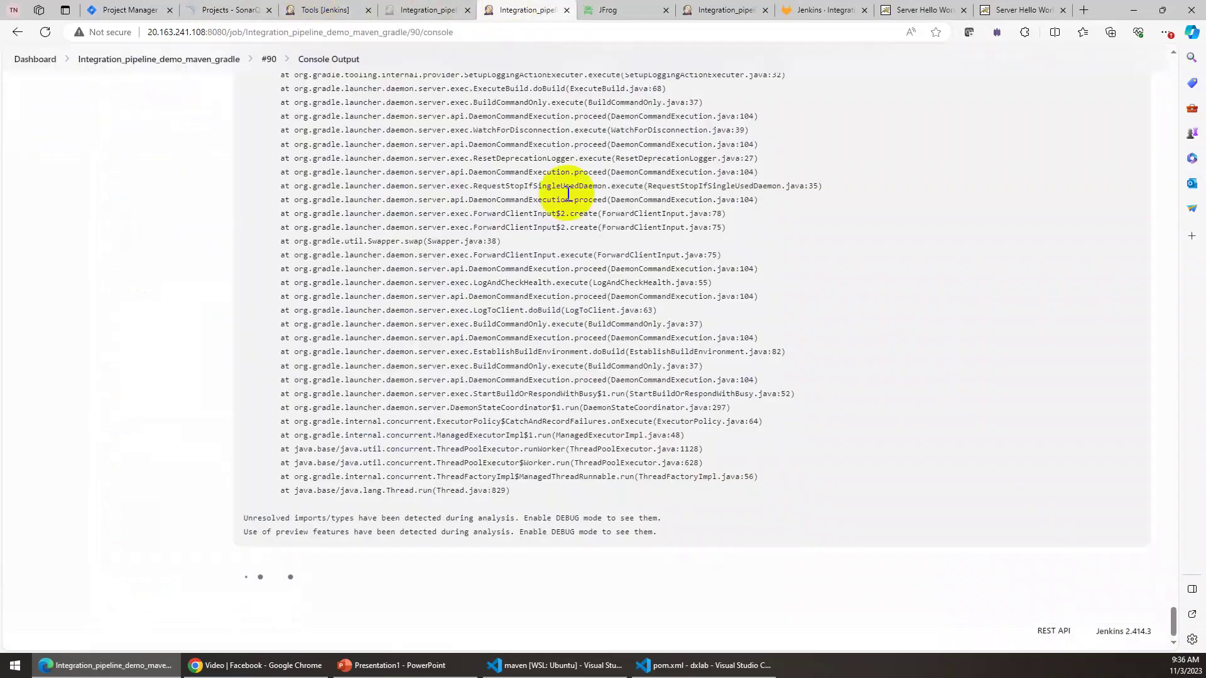
pyautogui.click(229, 10)
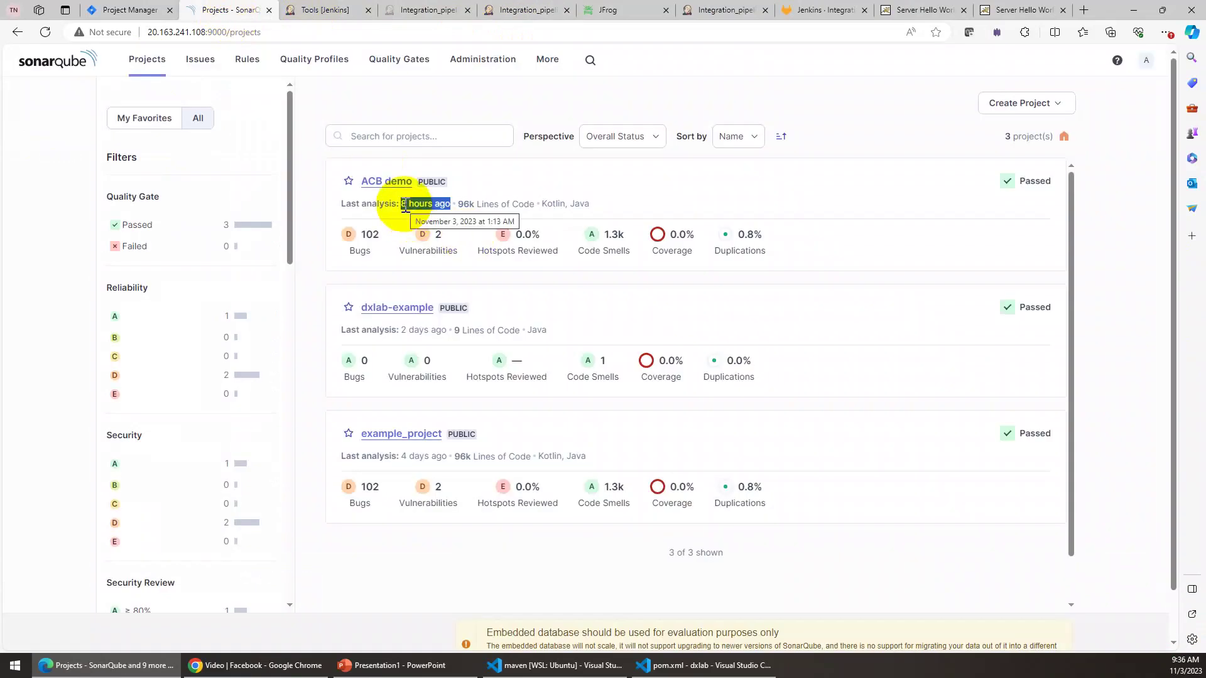
pyautogui.click(505, 10)
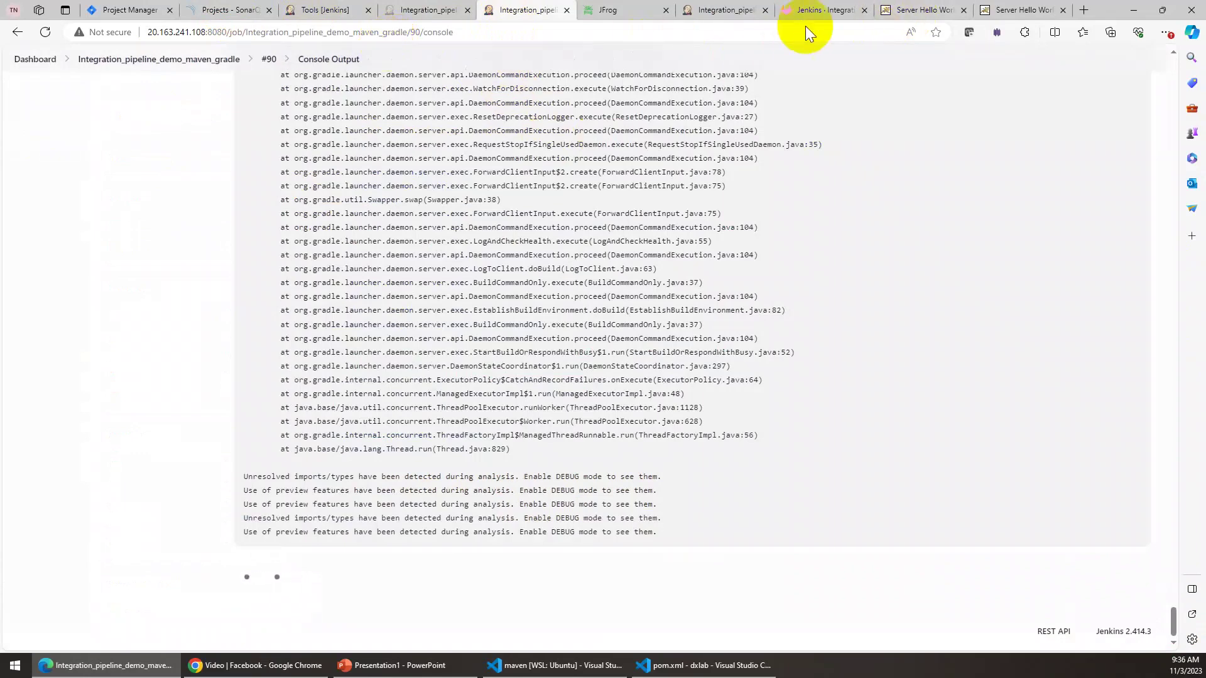
# Step: Check the version shown on the deployed myapp pages for the dev and qc environments
pyautogui.click(885, 12)
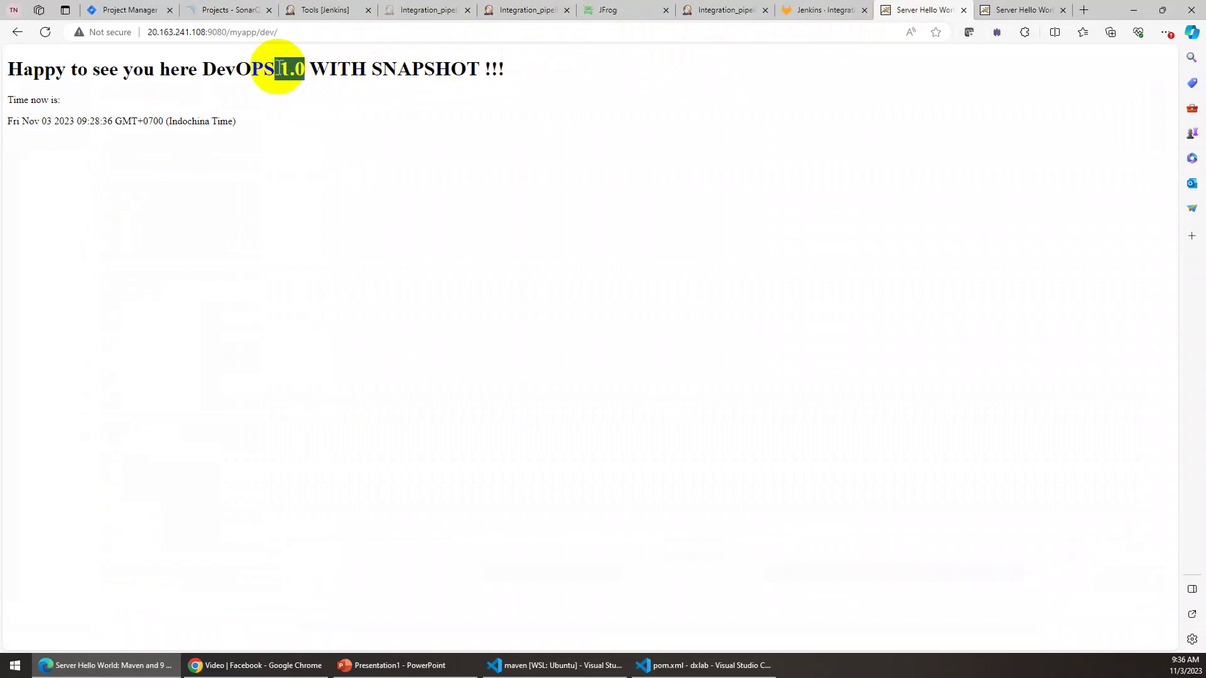
pyautogui.click(1009, 9)
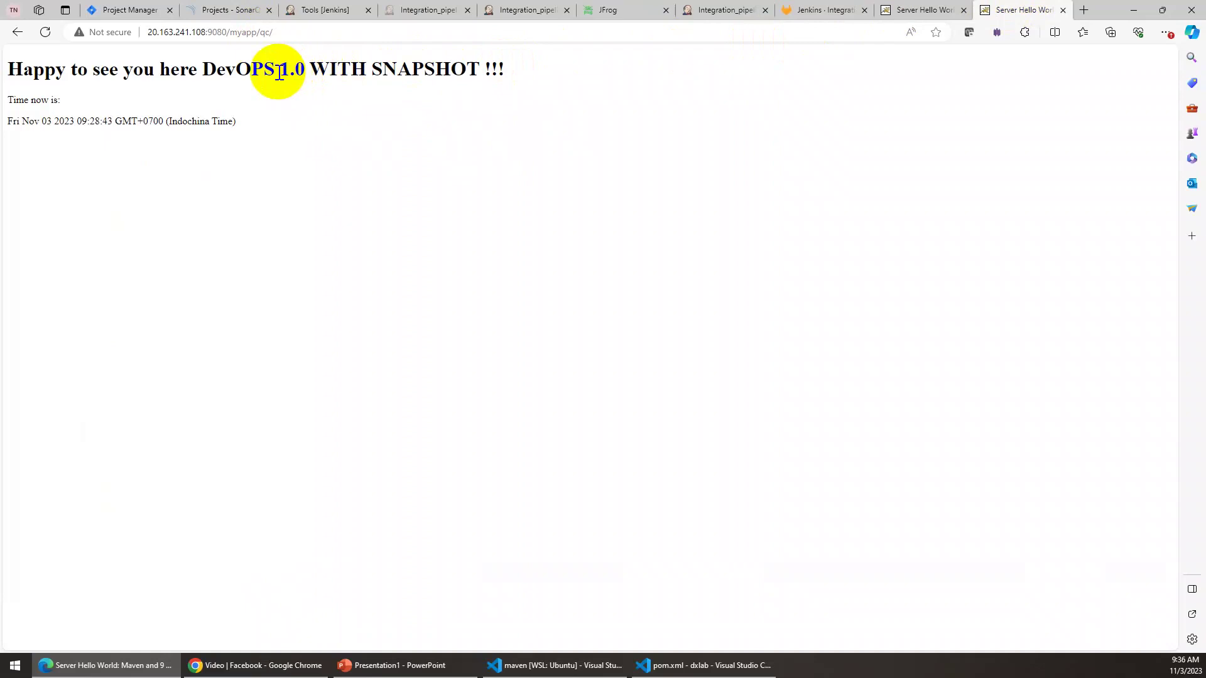
pyautogui.click(920, 11)
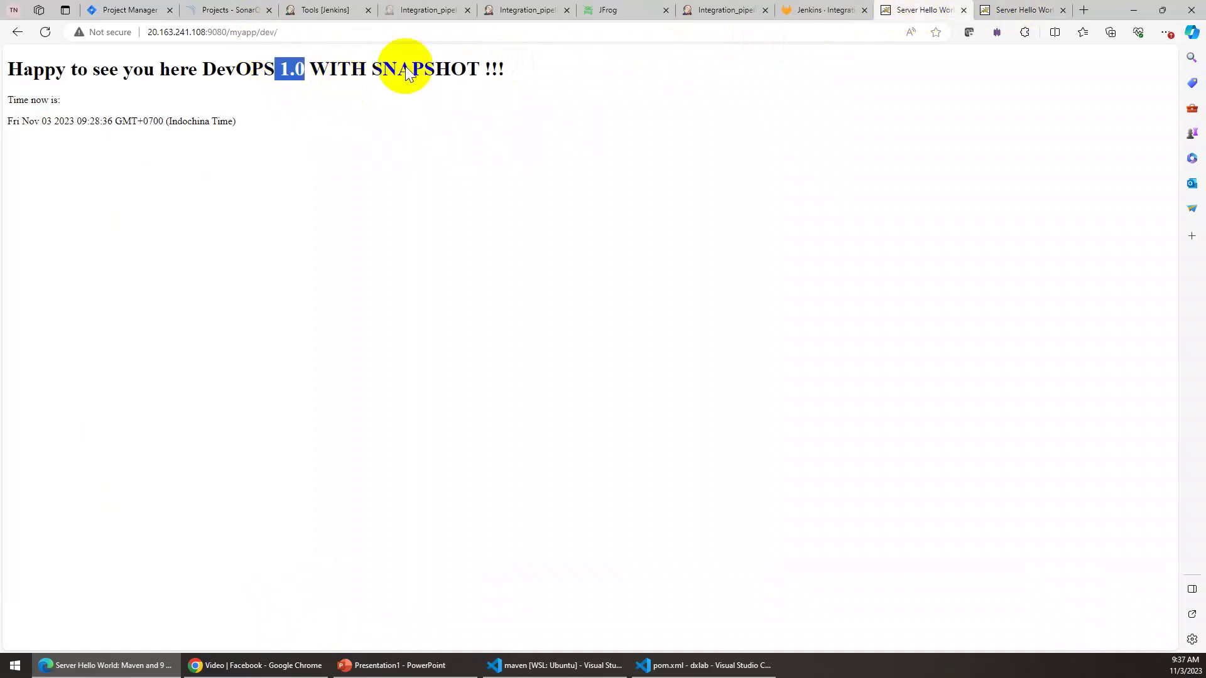
# Step: Open build #90's promotion status in Jenkins and review the Deploy_to_DEV, Deploy_to_QC, Deploy_to_UAT and Deploy_to_pre_prod promotions
pyautogui.click(513, 11)
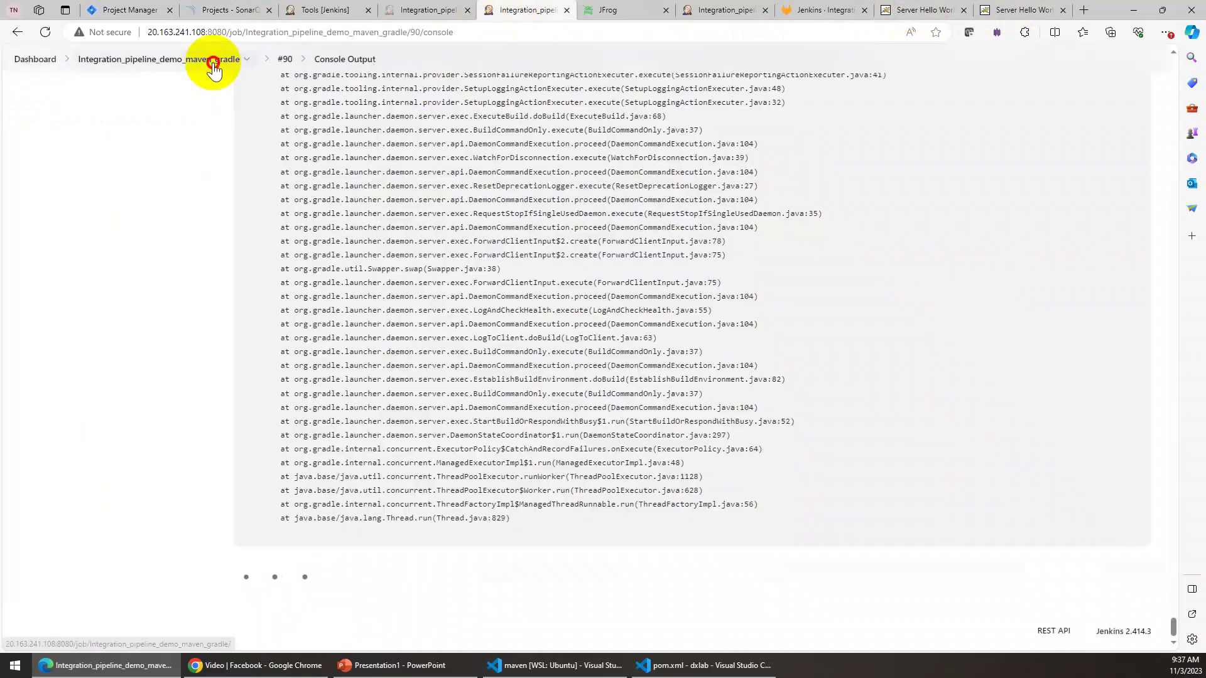
pyautogui.click(222, 61)
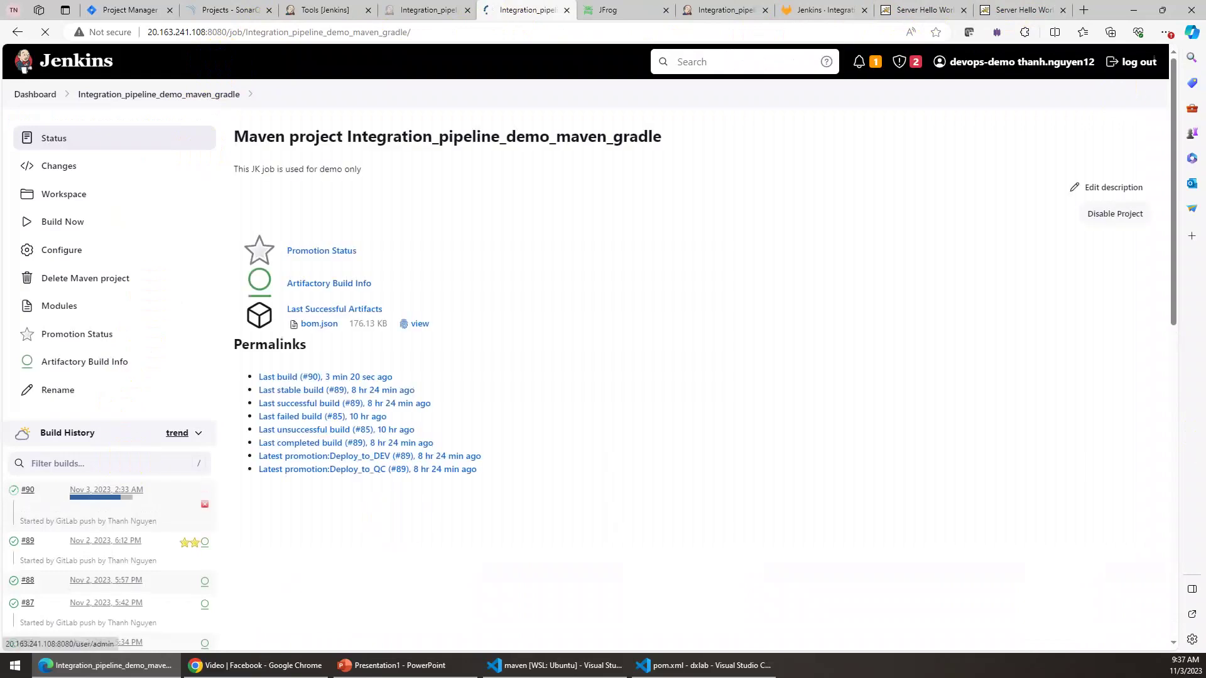
pyautogui.click(27, 490)
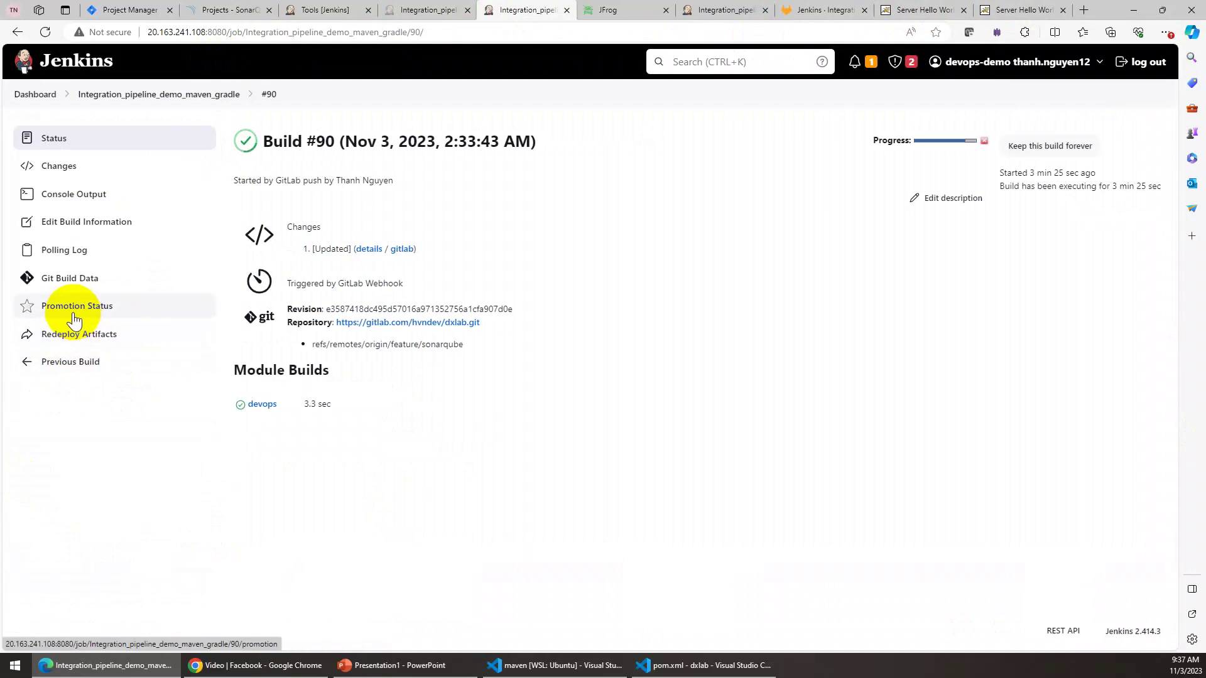
pyautogui.click(75, 314)
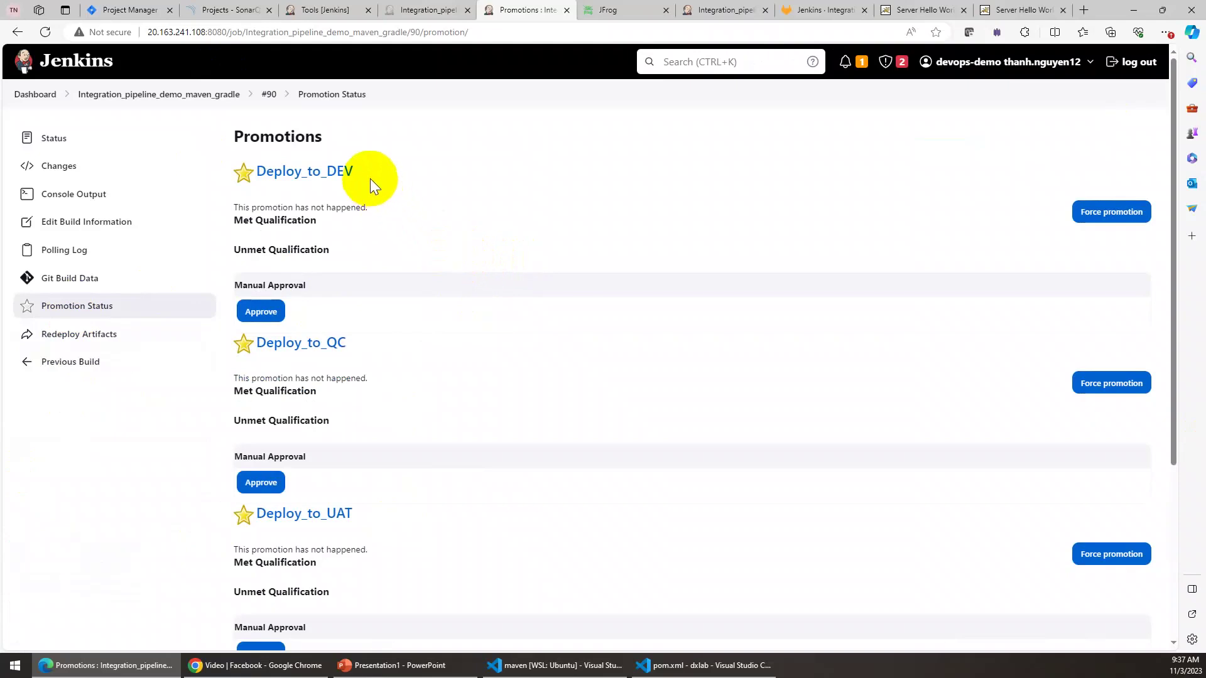
pyautogui.scroll(-4, 469, 465)
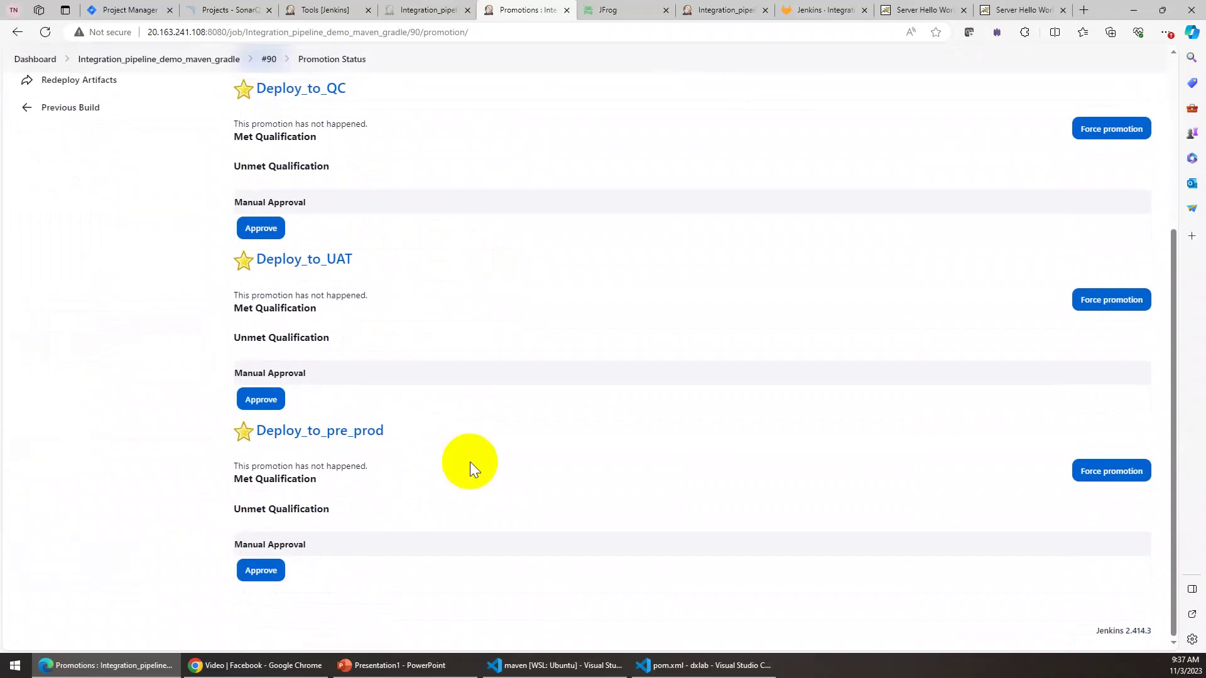
pyautogui.scroll(4, 470, 461)
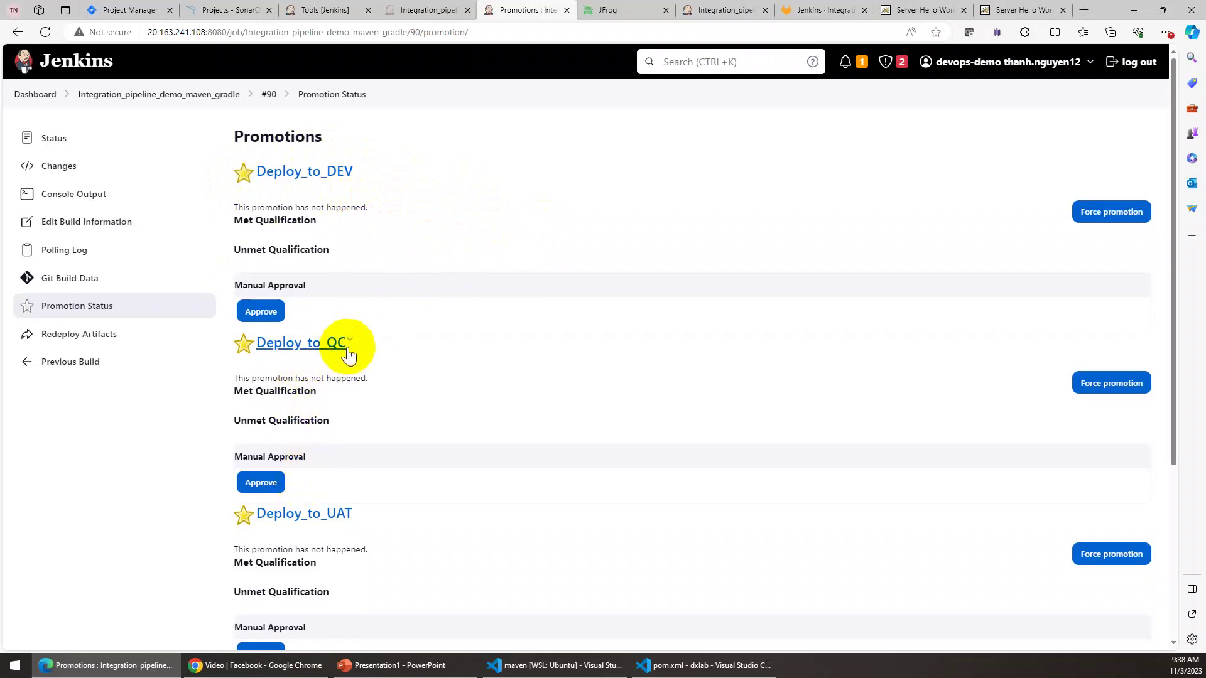
pyautogui.scroll(-1, 395, 406)
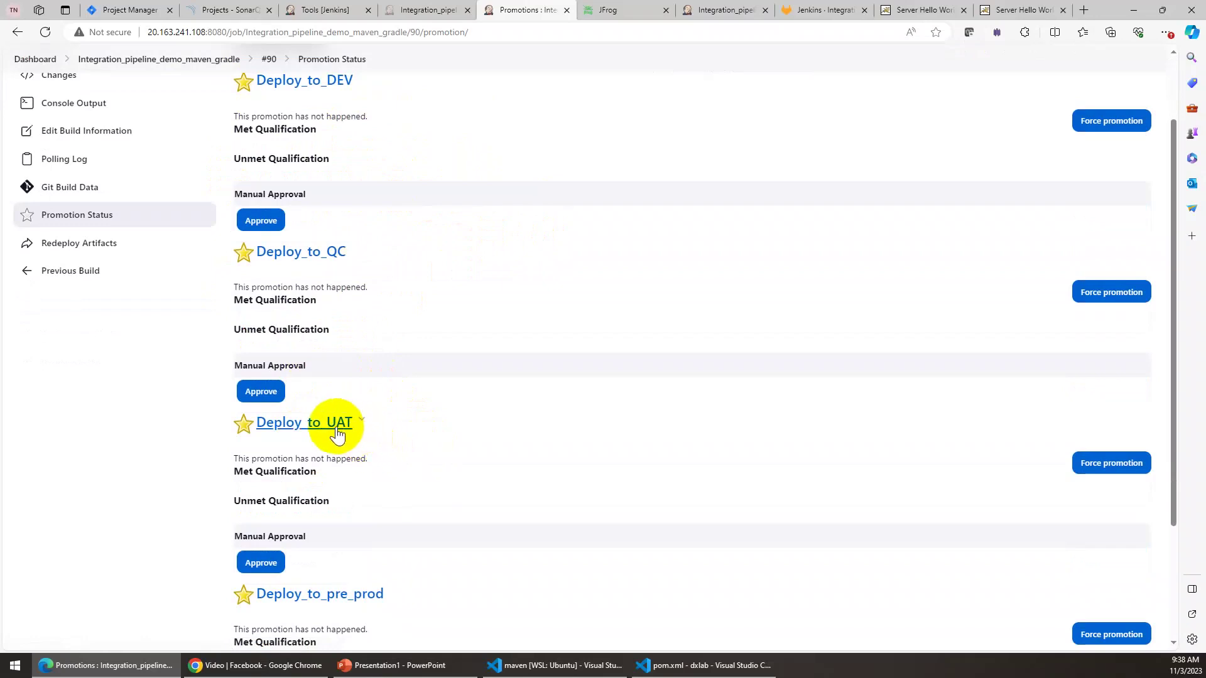
pyautogui.scroll(1, 440, 431)
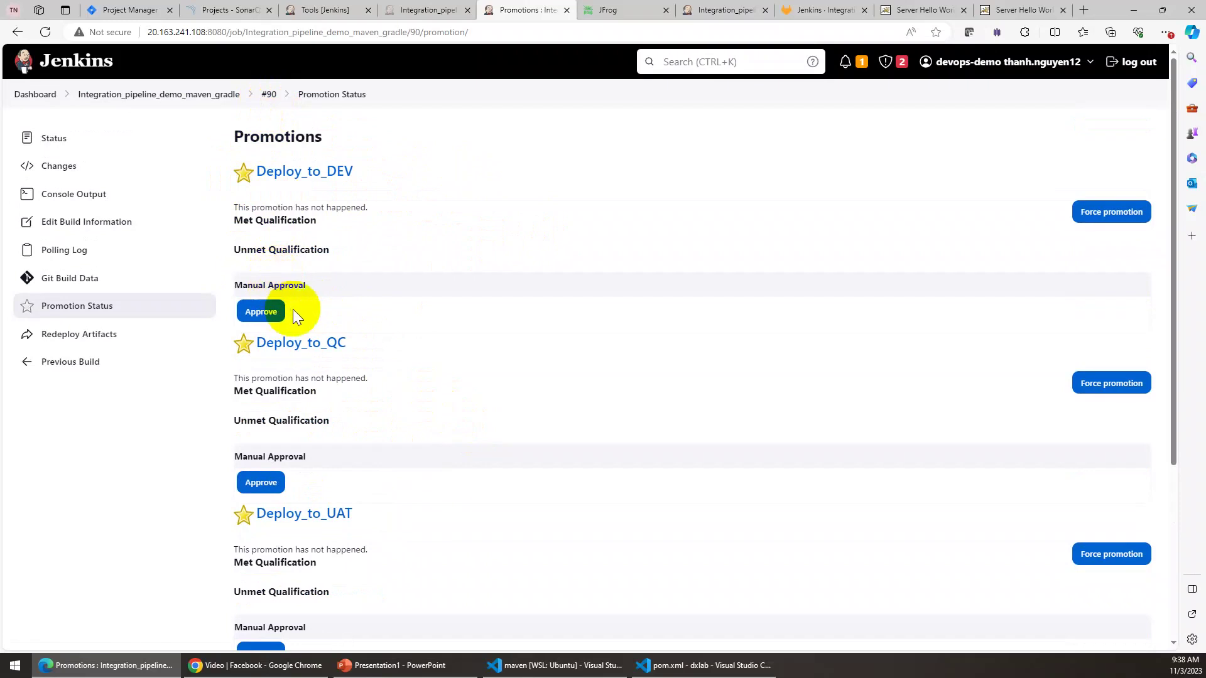
# Step: Return from the promotions to the Integration_pipeline_demo_maven_gradle project page in Jenkins
pyautogui.click(267, 101)
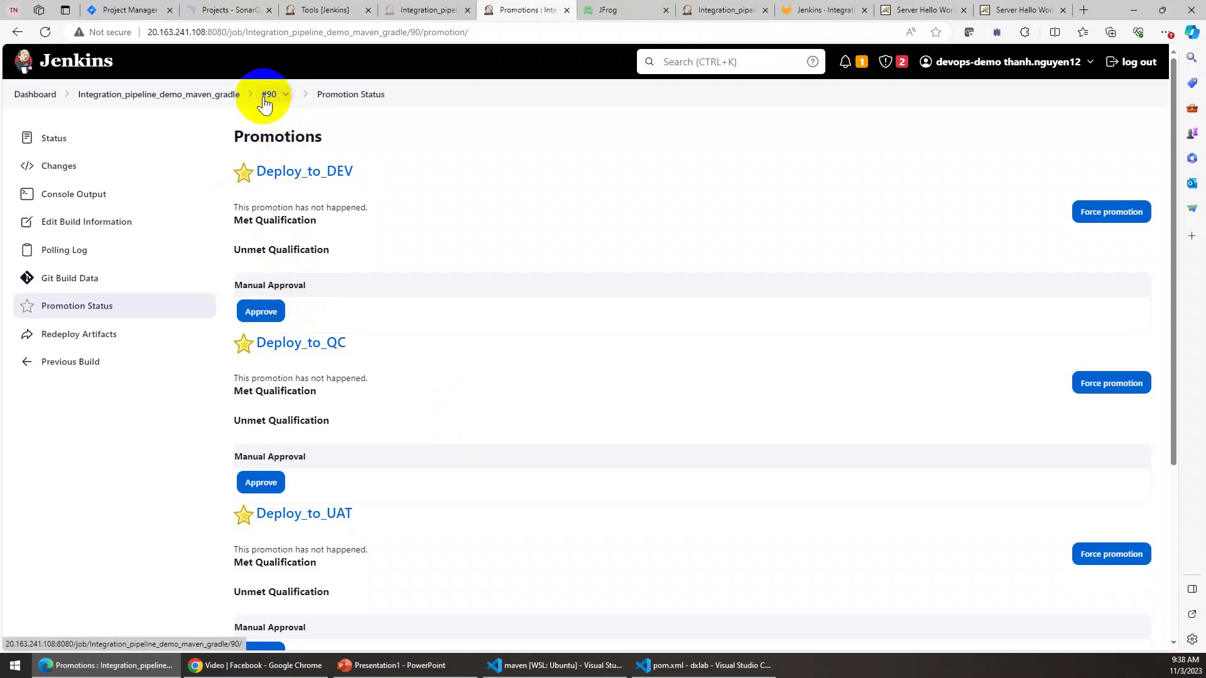
pyautogui.click(406, 14)
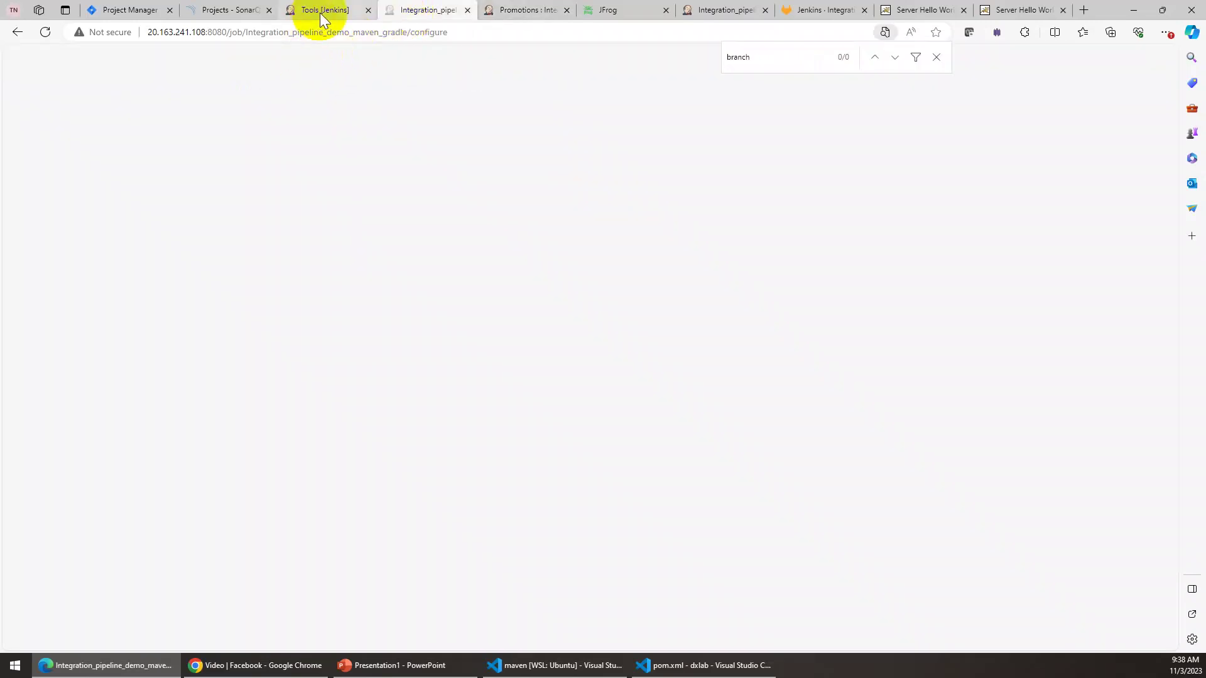
pyautogui.click(490, 12)
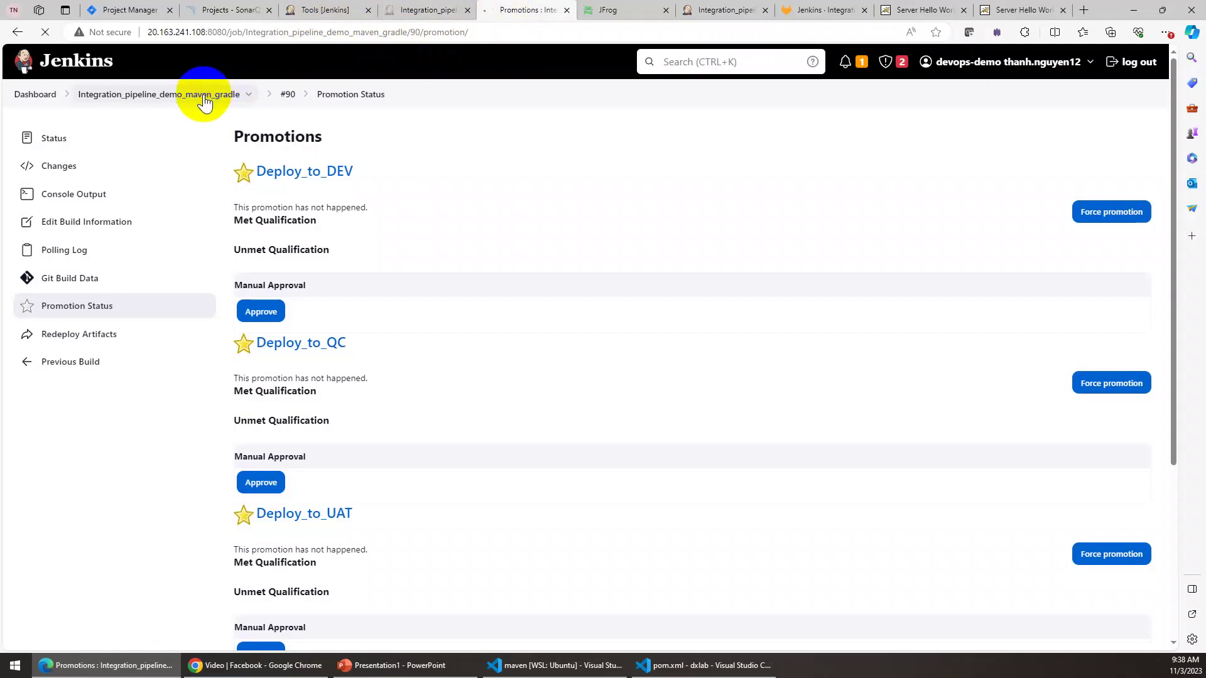
pyautogui.click(202, 94)
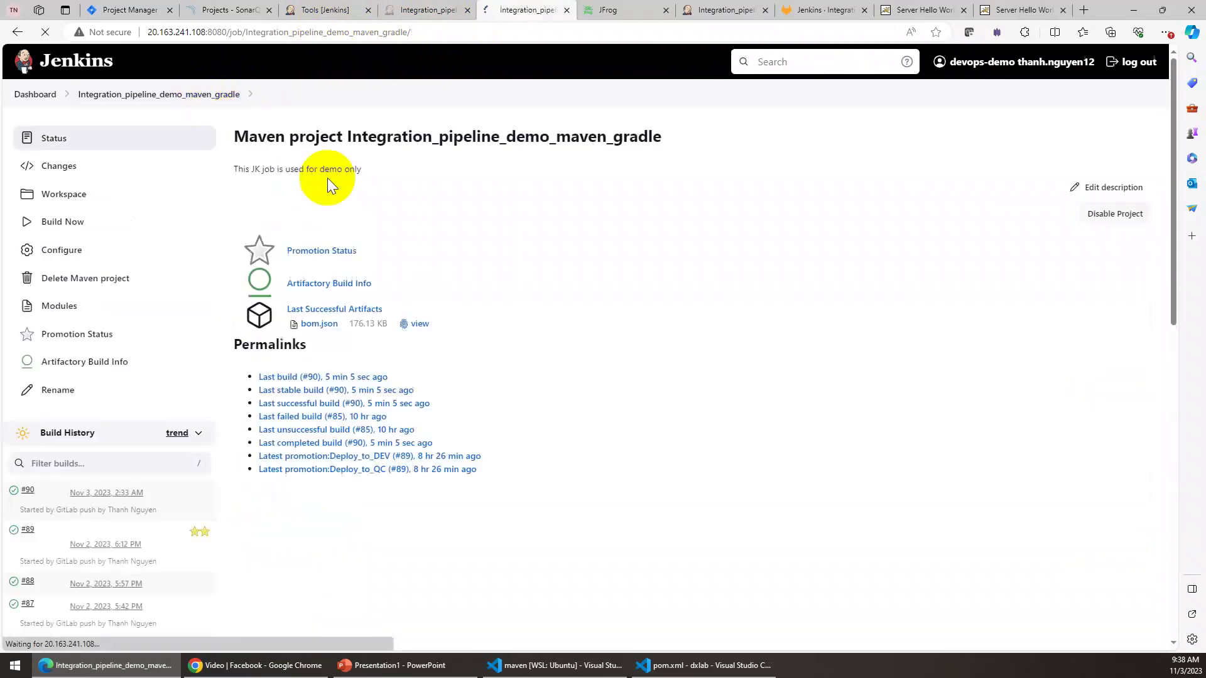
# Step: Open build #90's promotion status in Jenkins and approve the Deploy_to_DEV promotion
pyautogui.click(28, 492)
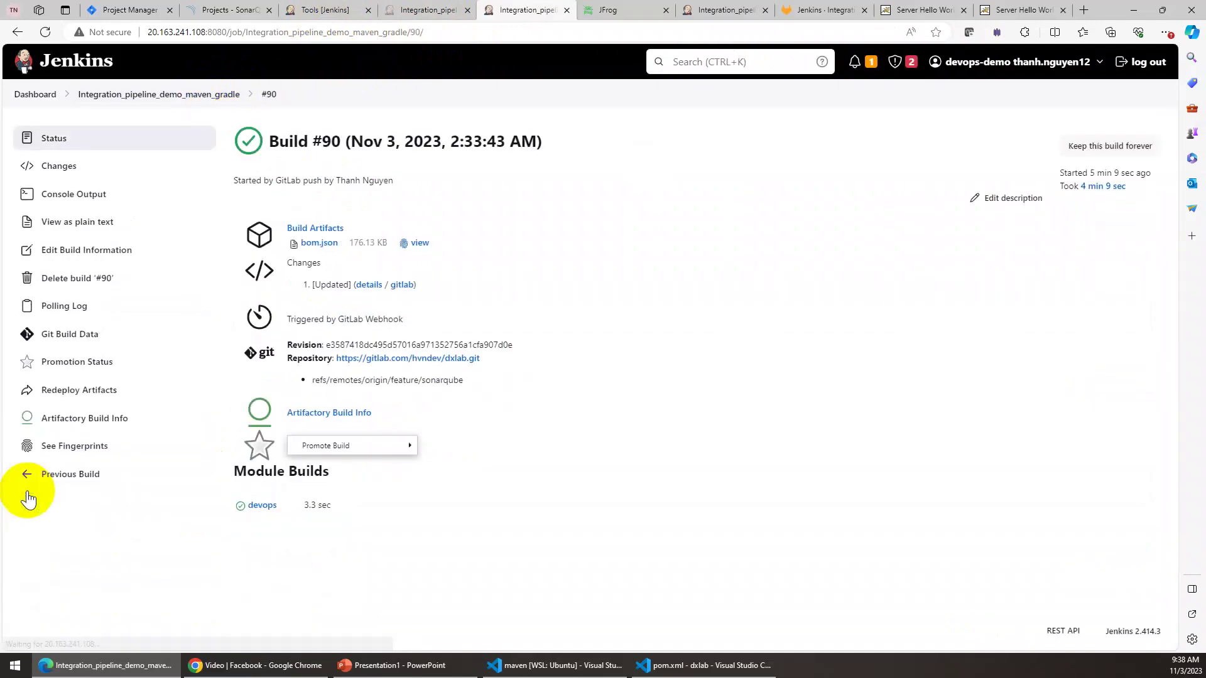
pyautogui.click(95, 368)
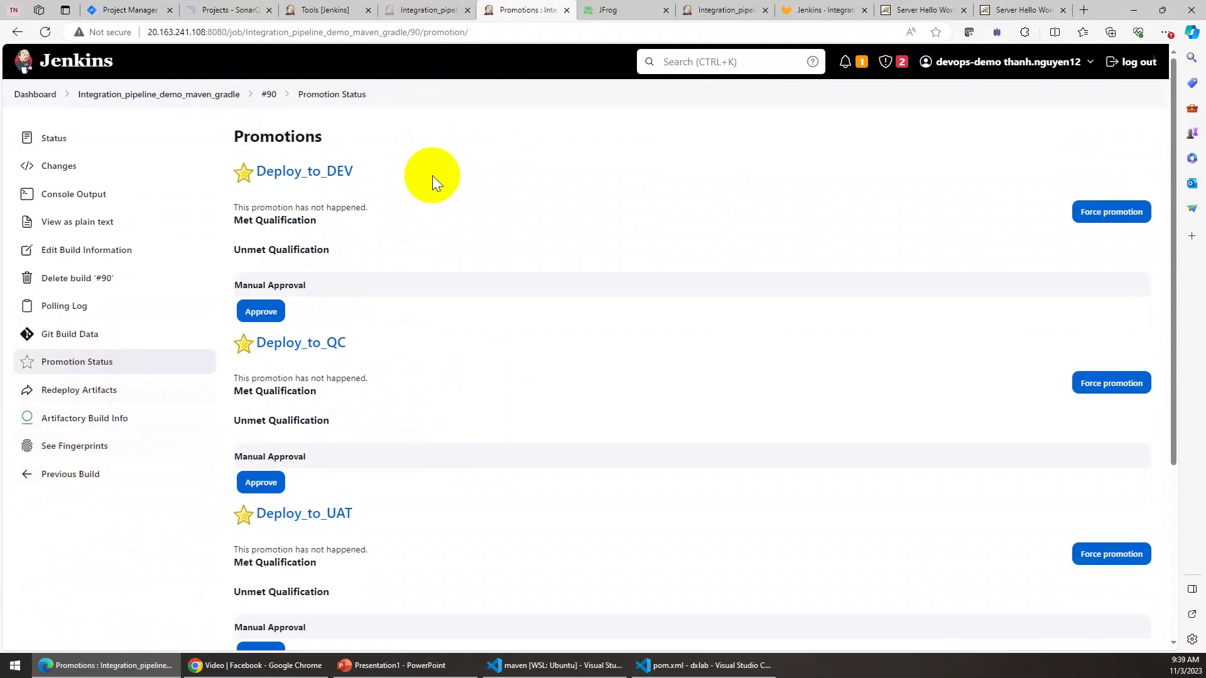
pyautogui.click(261, 317)
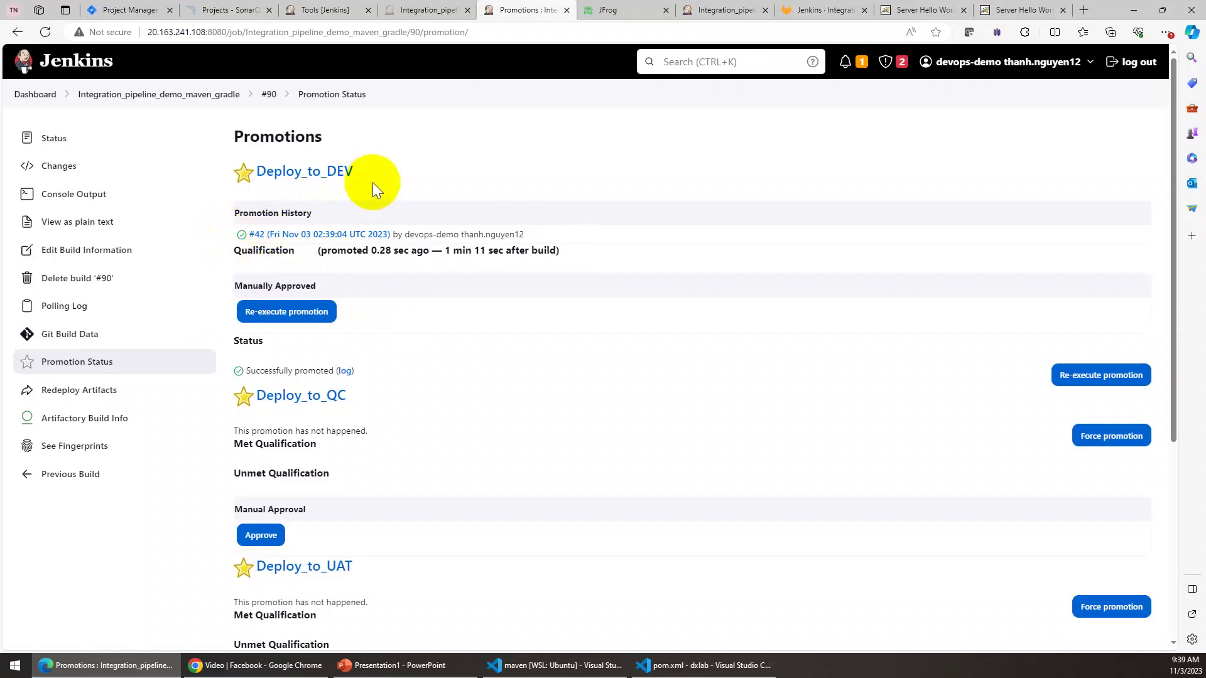
# Step: Reload the deployed myapp dev page and check the DevOPS version in its heading
pyautogui.click(913, 12)
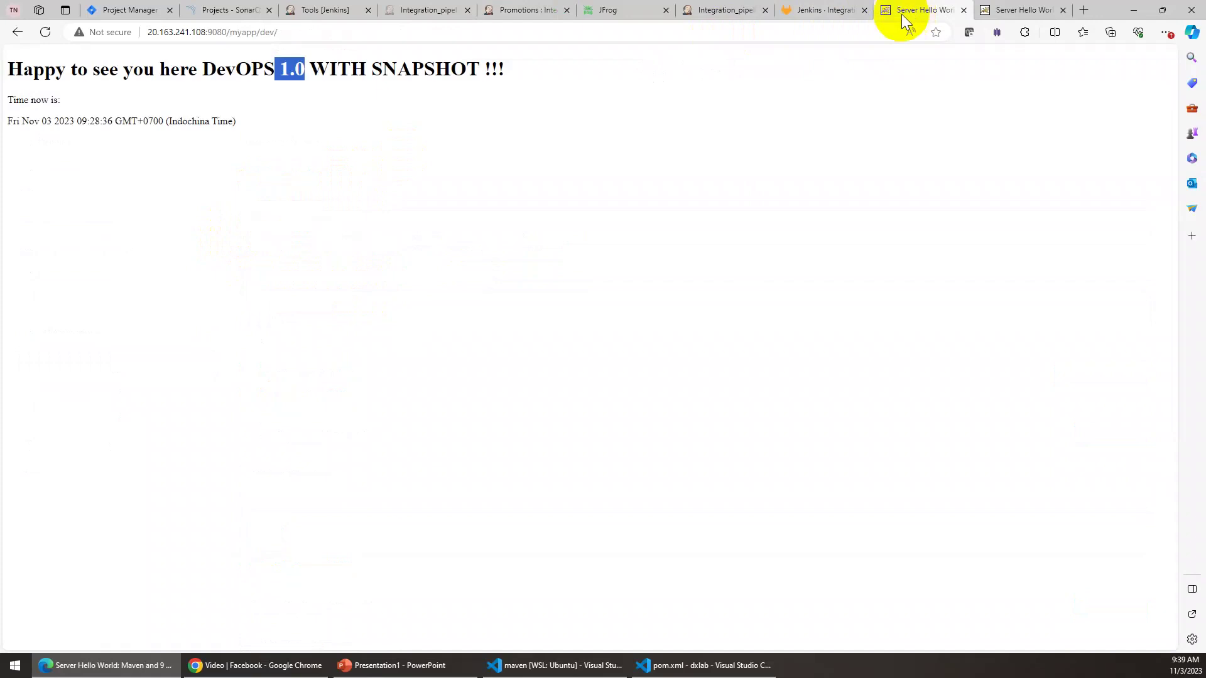
pyautogui.click(291, 69)
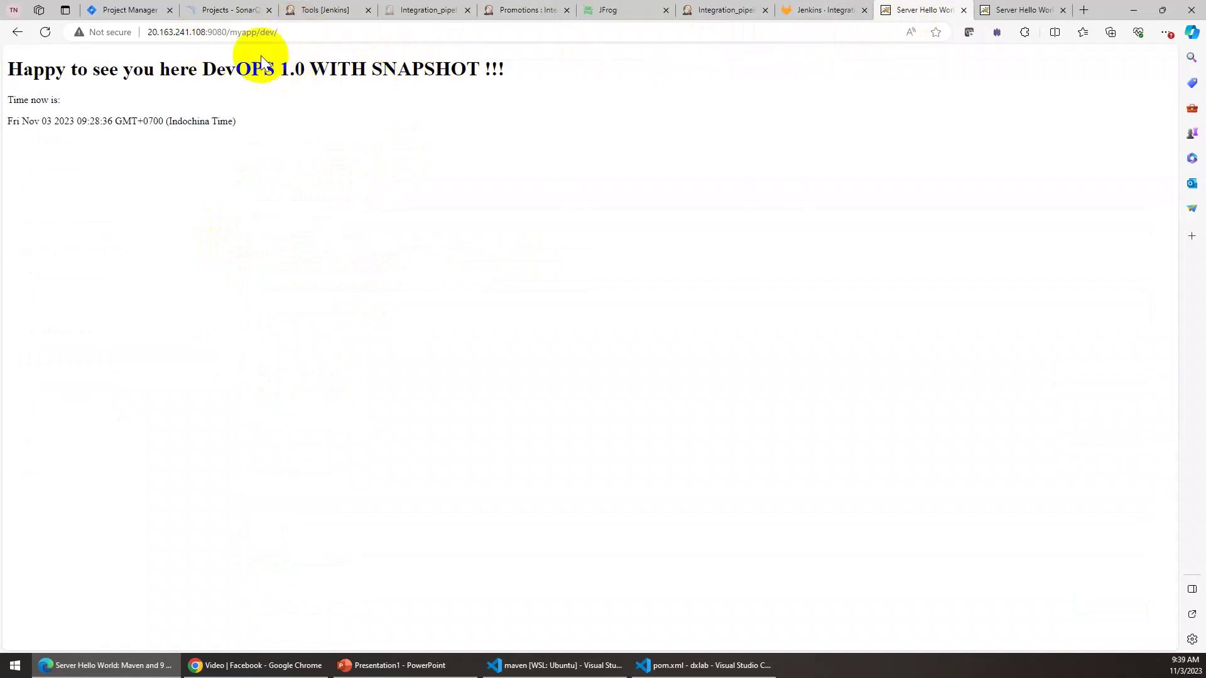
pyautogui.click(296, 32)
pyautogui.click(326, 30)
pyautogui.press('Return')
pyautogui.moveTo(274, 69); pyautogui.dragTo(306, 69)
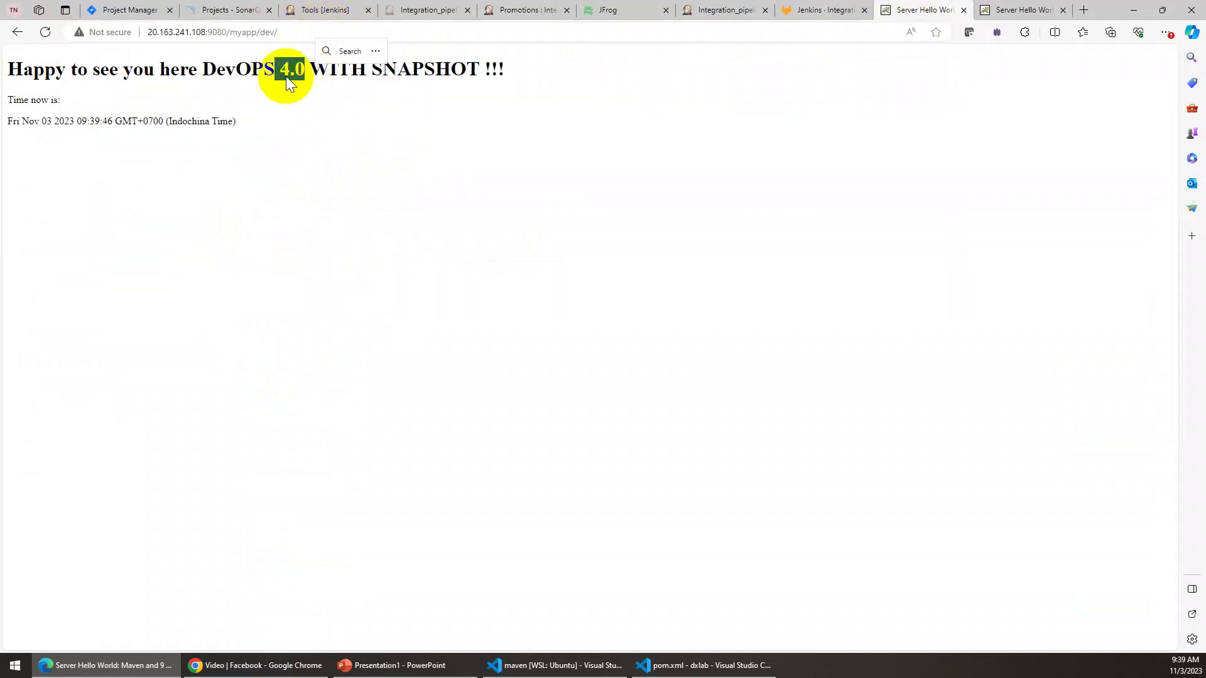
pyautogui.click(485, 73)
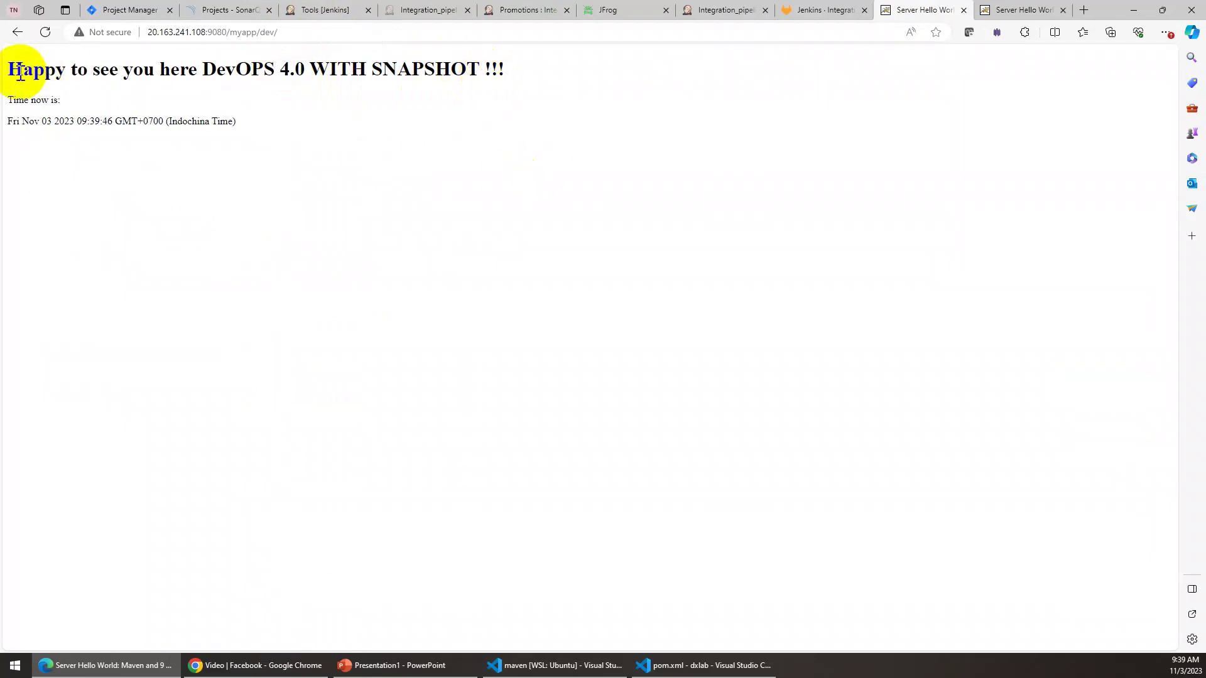
pyautogui.moveTo(12, 70); pyautogui.dragTo(508, 74)
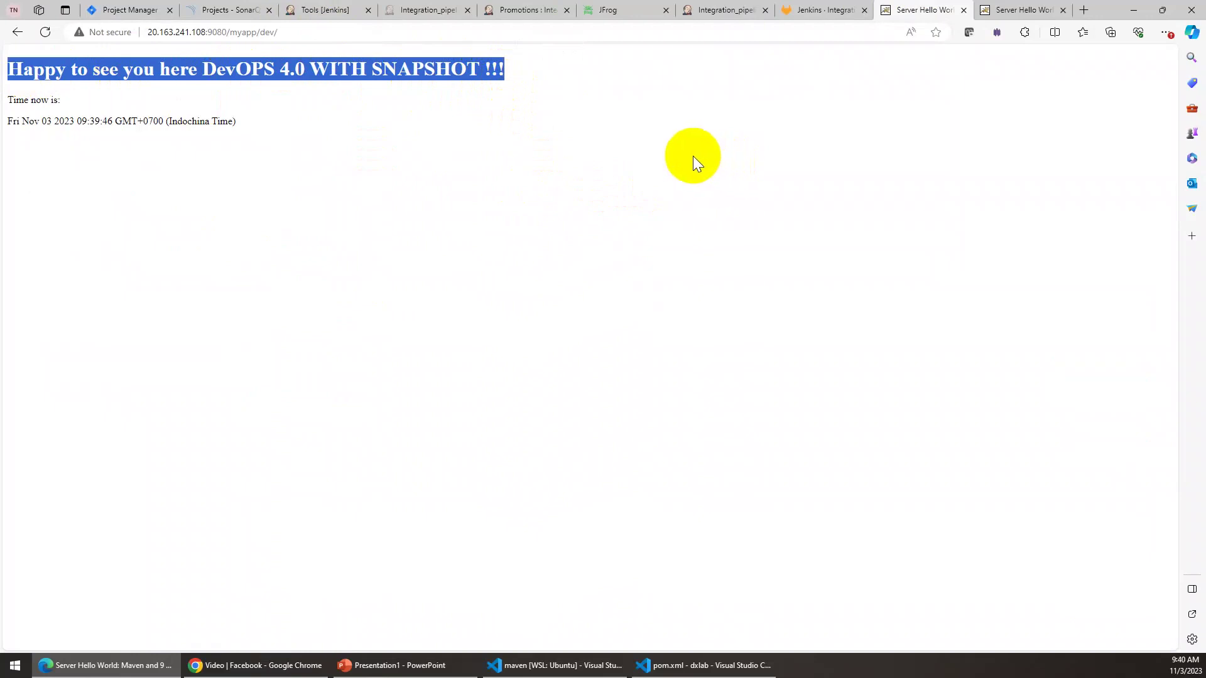
# Step: Reload the deployed myapp qc page to check its version before promoting the build to QC
pyautogui.click(1012, 10)
pyautogui.click(326, 33)
pyautogui.press('Return')
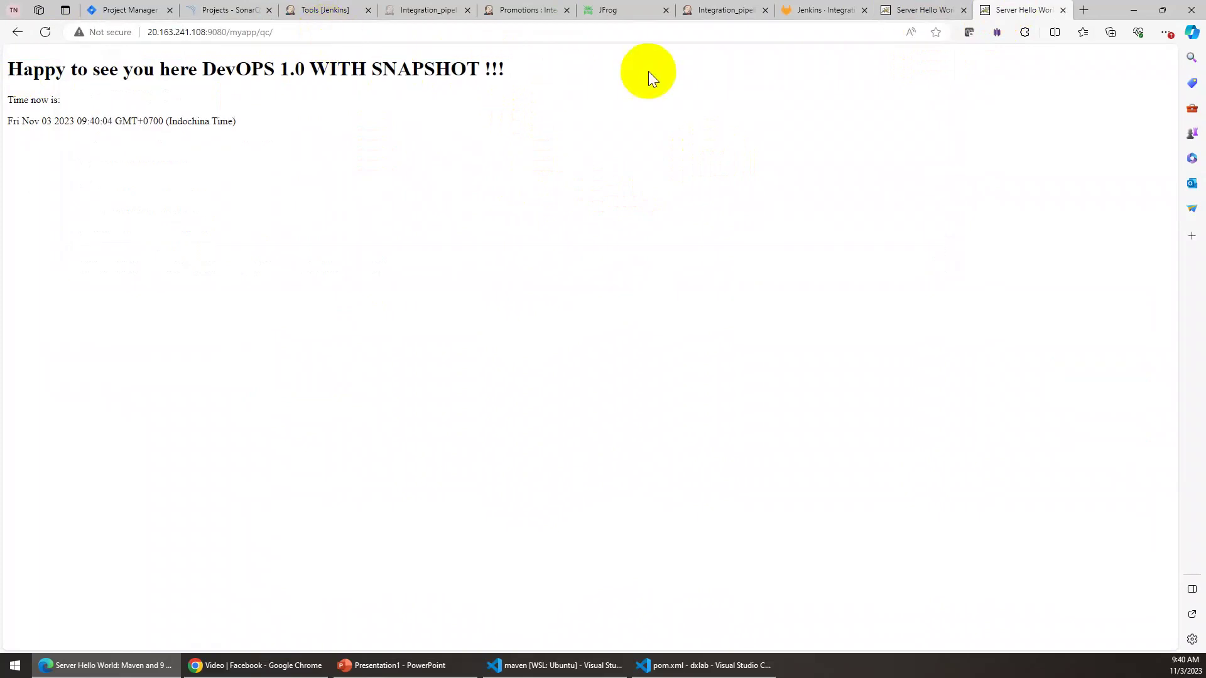
# Step: Approve build #90's Deploy_to_QC promotion in Jenkins and check the version on the reloaded myapp qc page
pyautogui.click(532, 11)
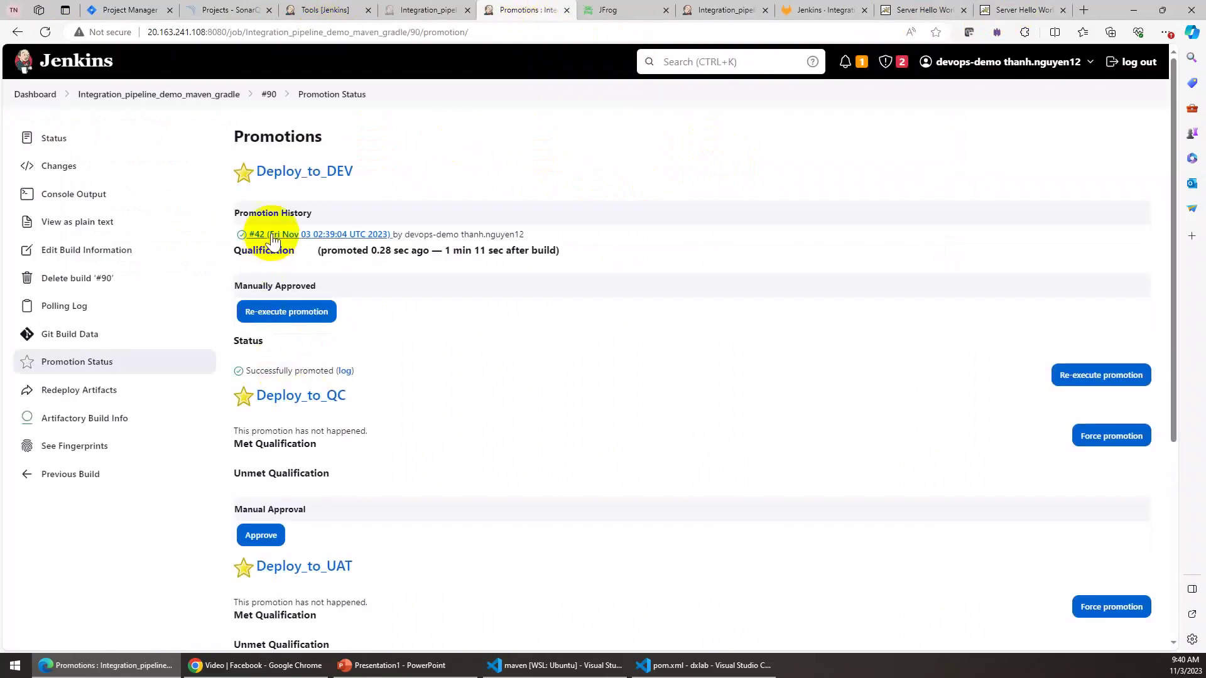
pyautogui.click(263, 536)
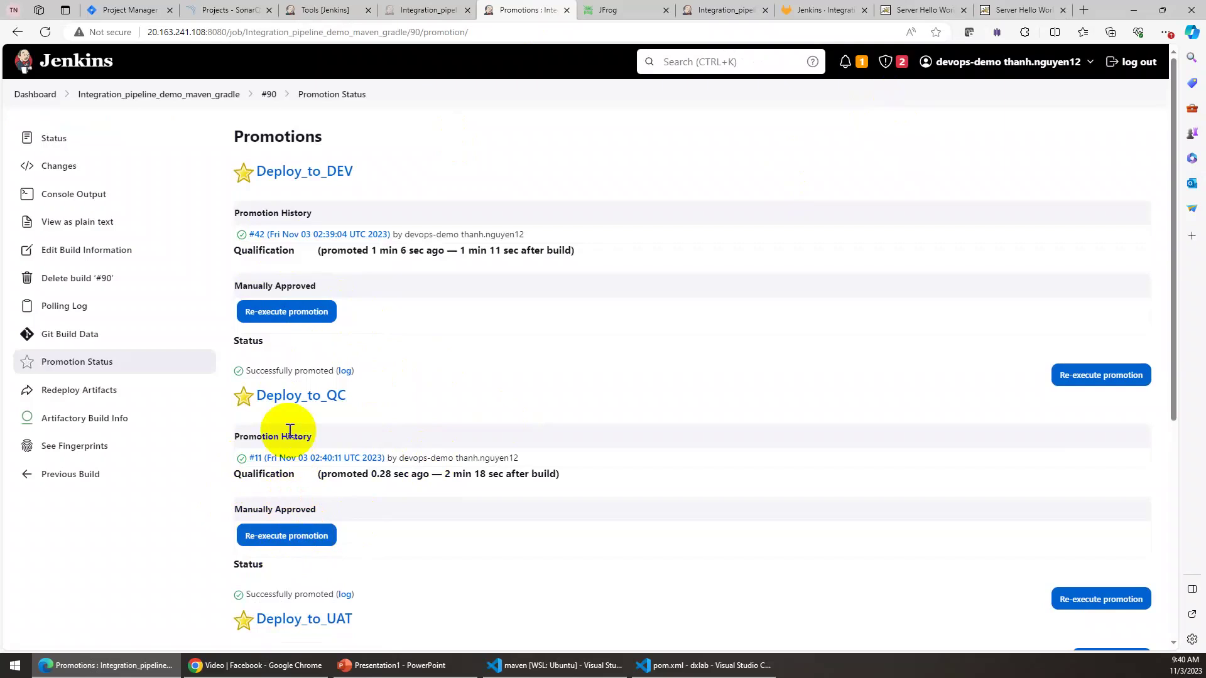
pyautogui.click(1015, 9)
pyautogui.click(381, 32)
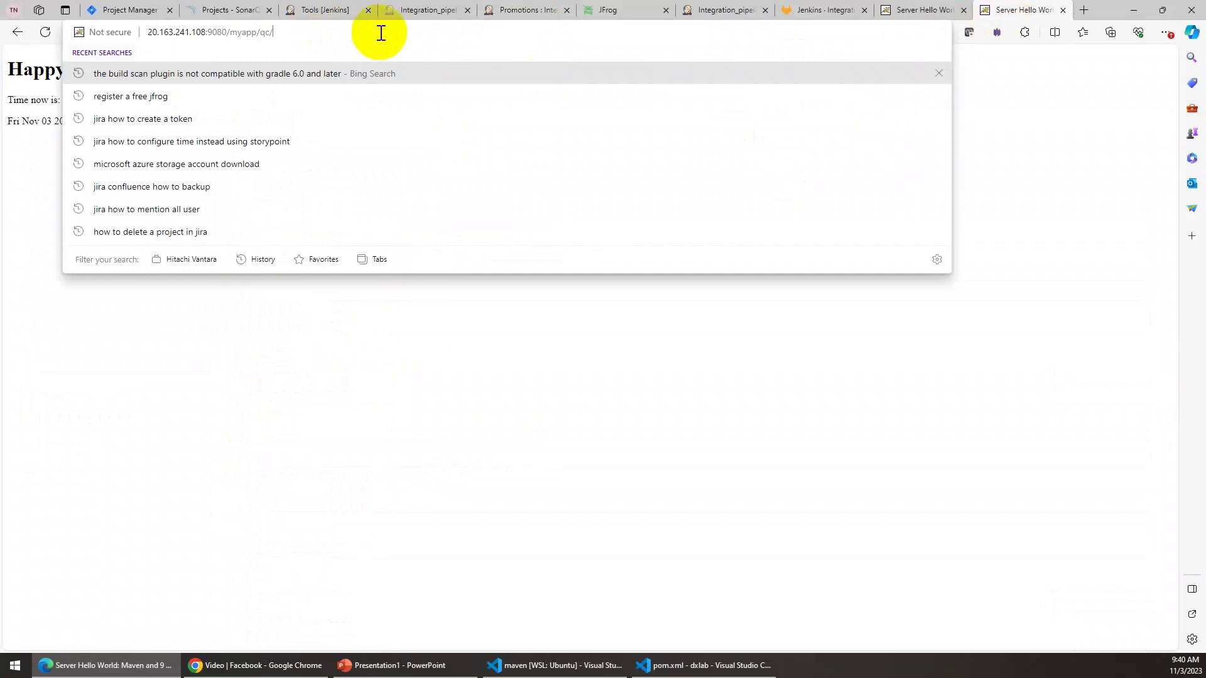
pyautogui.press('Return')
pyautogui.moveTo(280, 68); pyautogui.dragTo(306, 68)
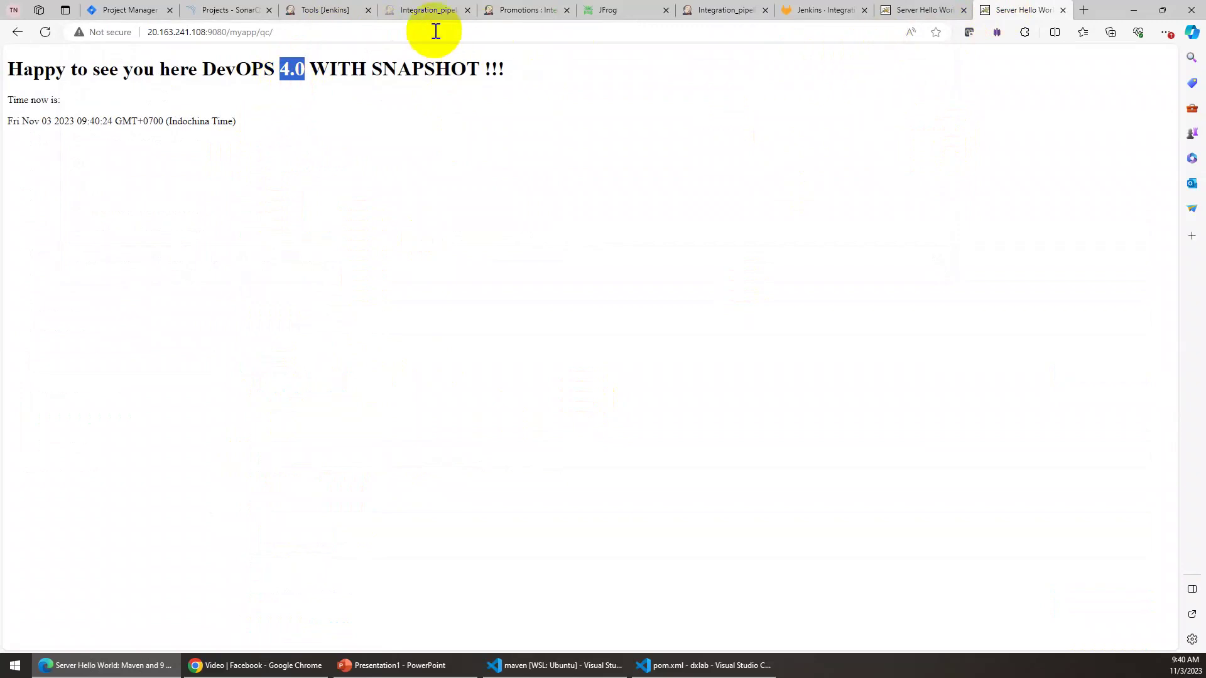
pyautogui.click(512, 10)
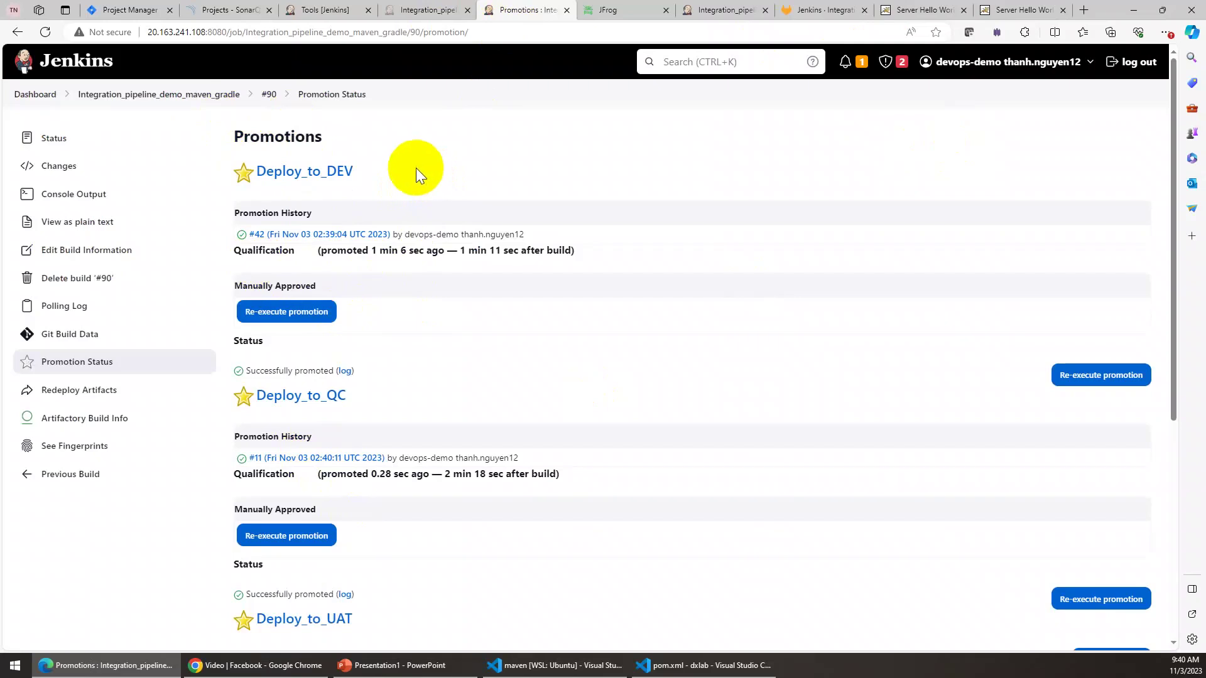
# Step: Refresh the SonarQube projects list, check ACB demo's last analysis time, and review its project overview
pyautogui.click(225, 13)
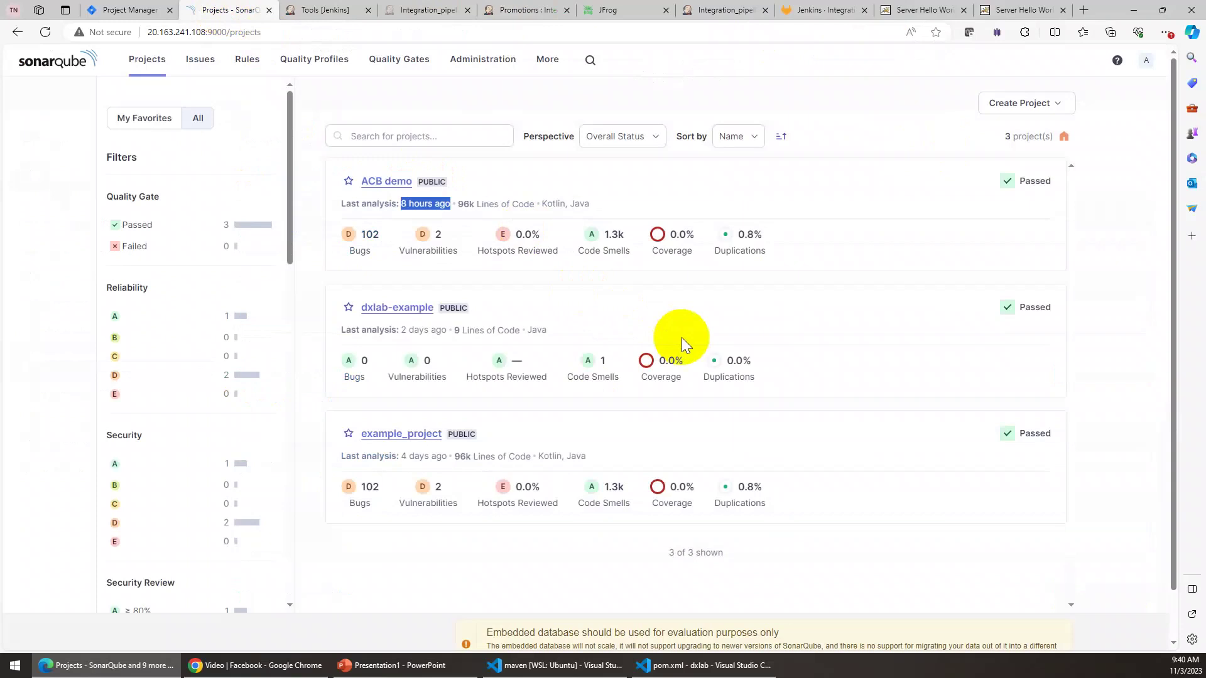
pyautogui.click(48, 35)
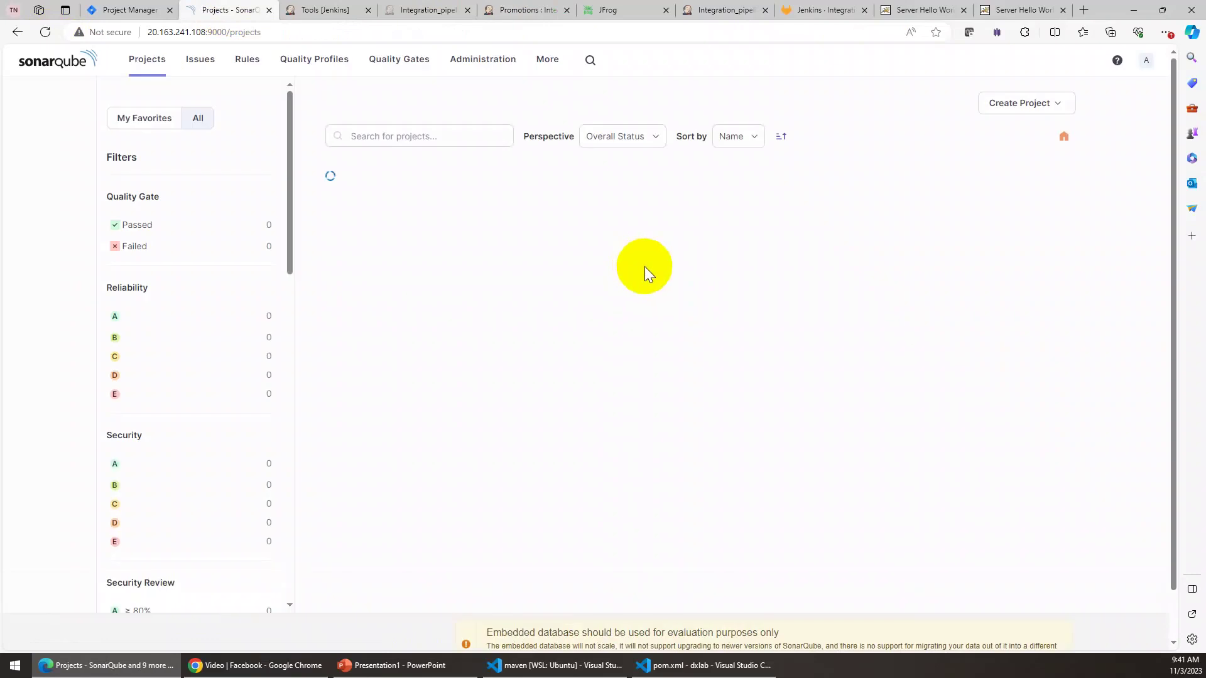
pyautogui.moveTo(401, 204); pyautogui.dragTo(454, 205)
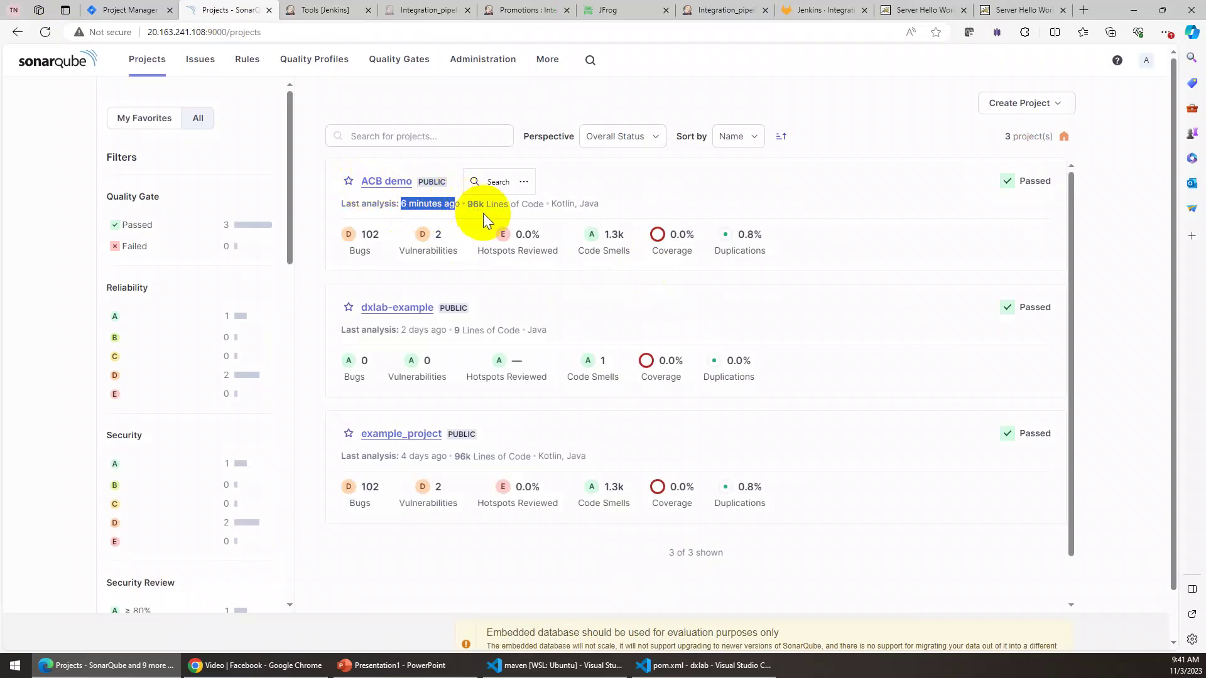
pyautogui.click(375, 181)
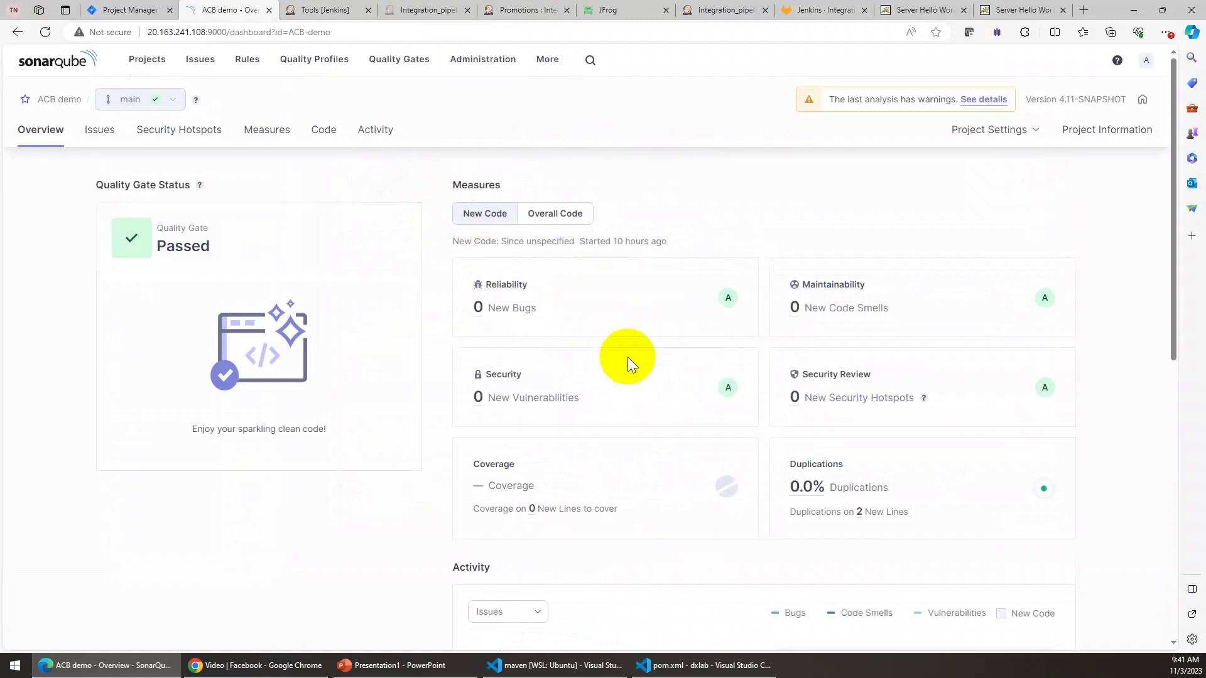
pyautogui.scroll(-10, 627, 357)
pyautogui.scroll(10, 640, 357)
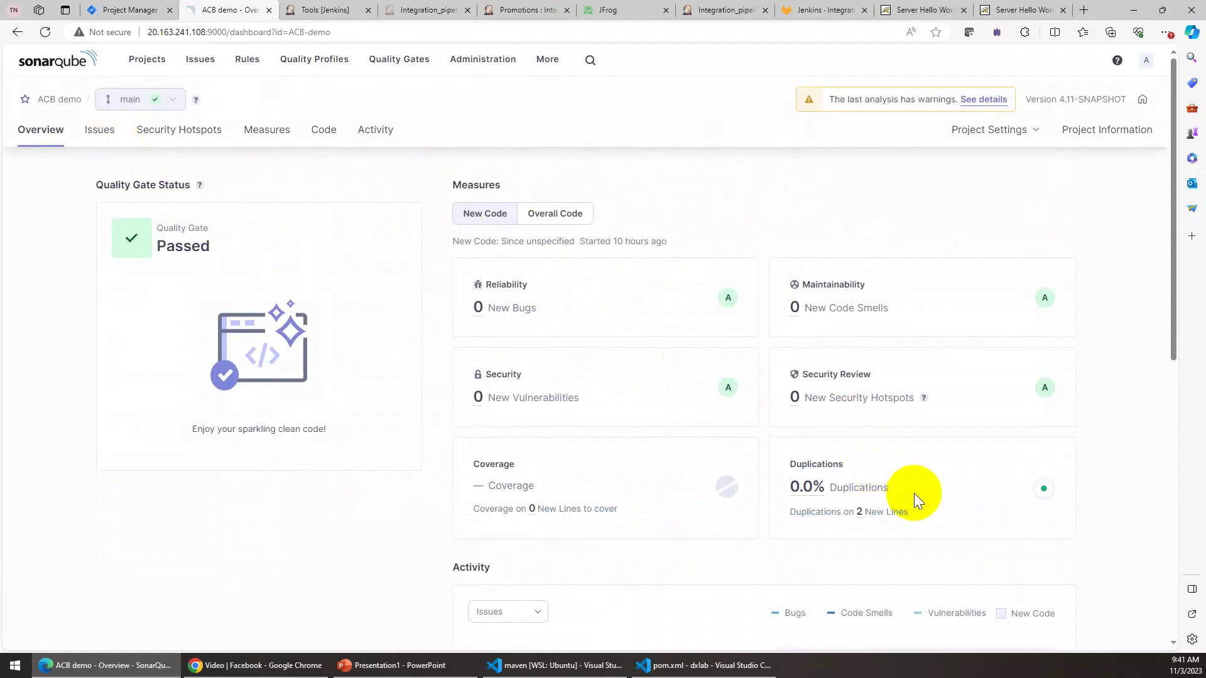
# Step: Refresh the SonarQube Connector for Jira gadget on Jira's Project Manager dashboard and look at the list of available dashboards
pyautogui.click(130, 11)
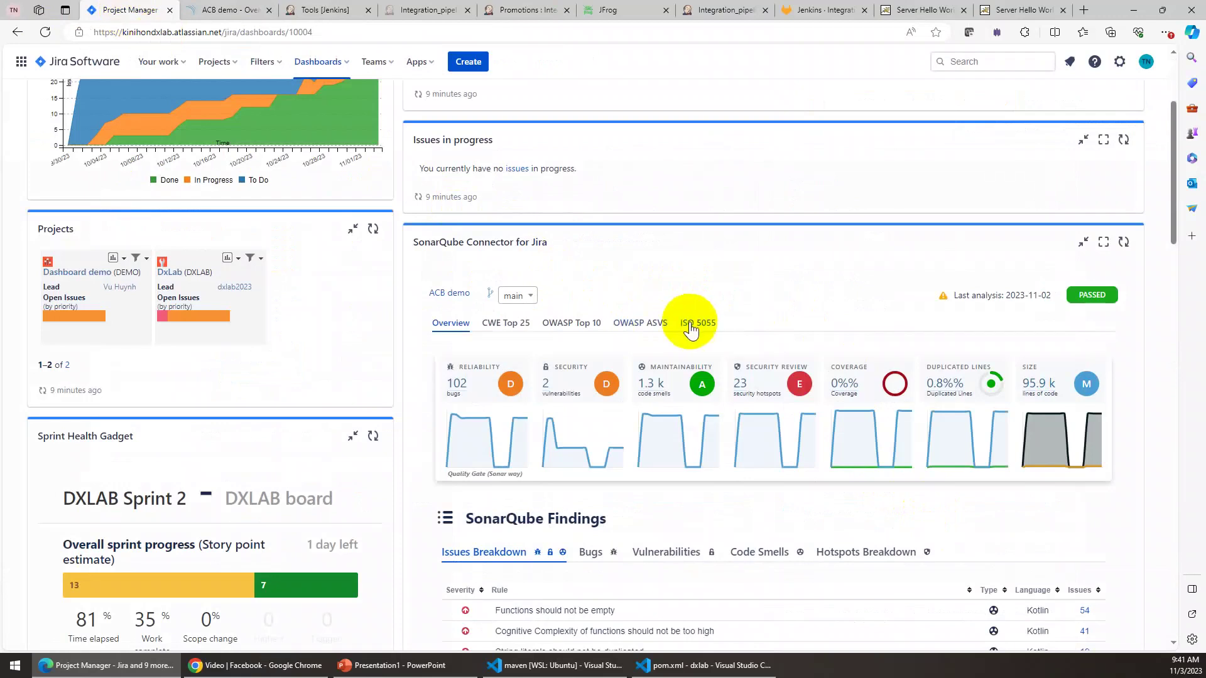
pyautogui.click(1124, 243)
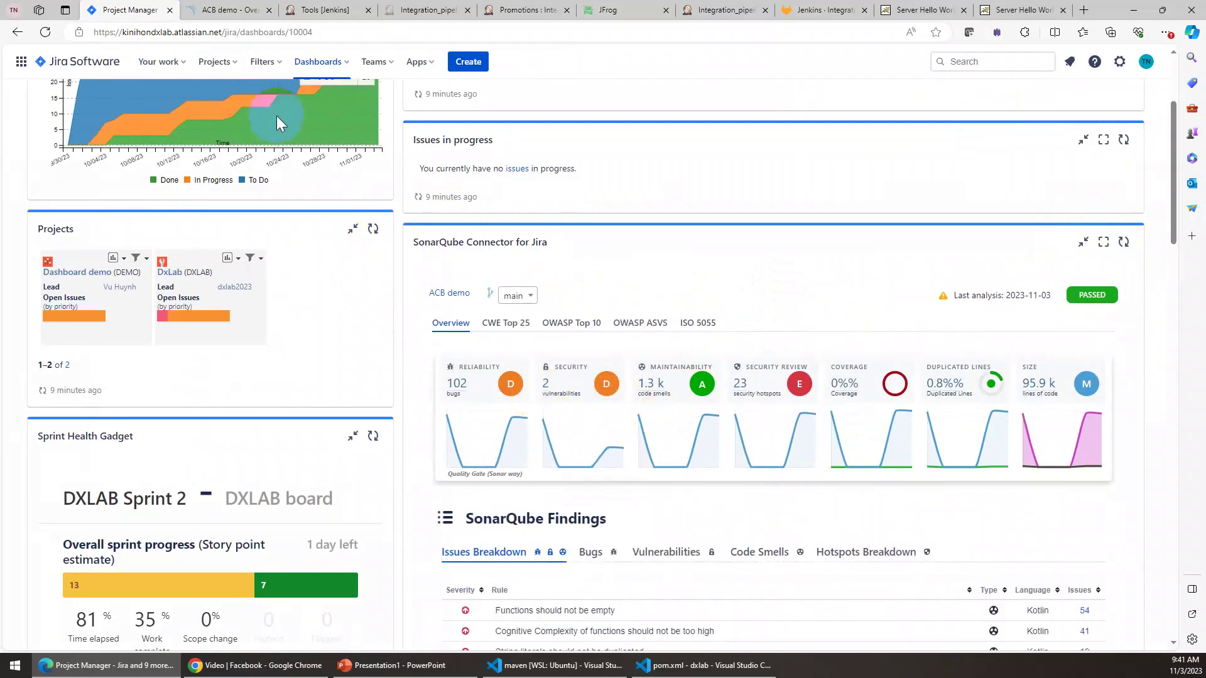
pyautogui.click(349, 63)
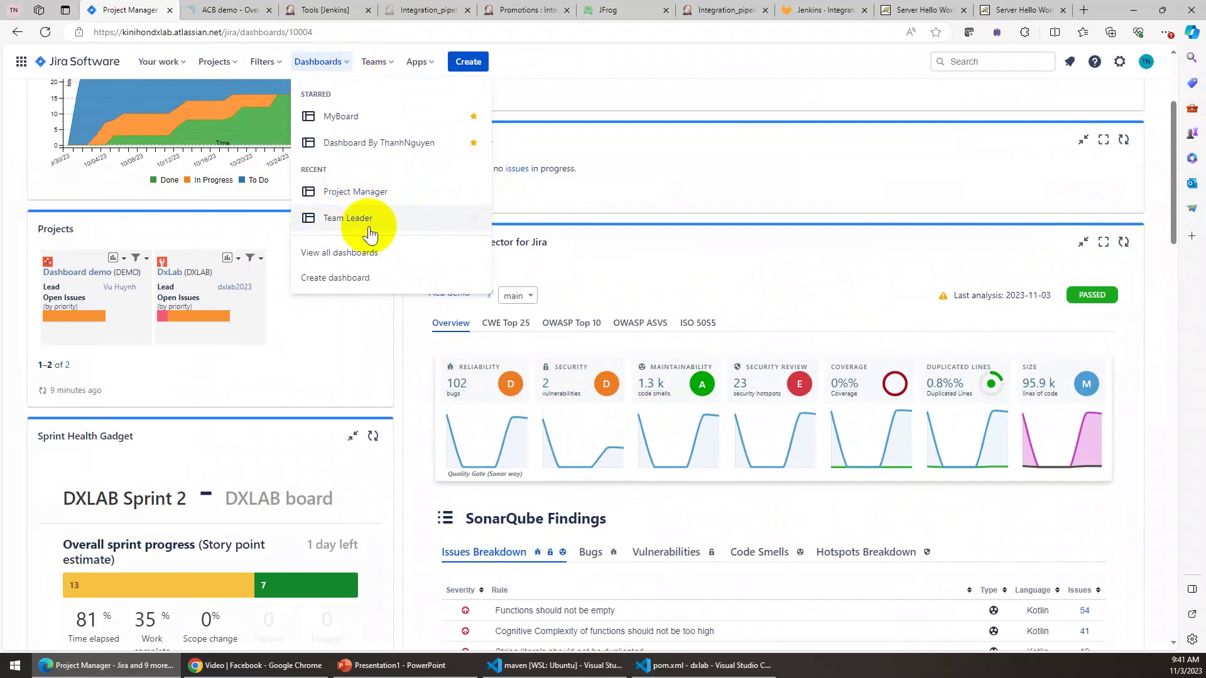
pyautogui.click(827, 254)
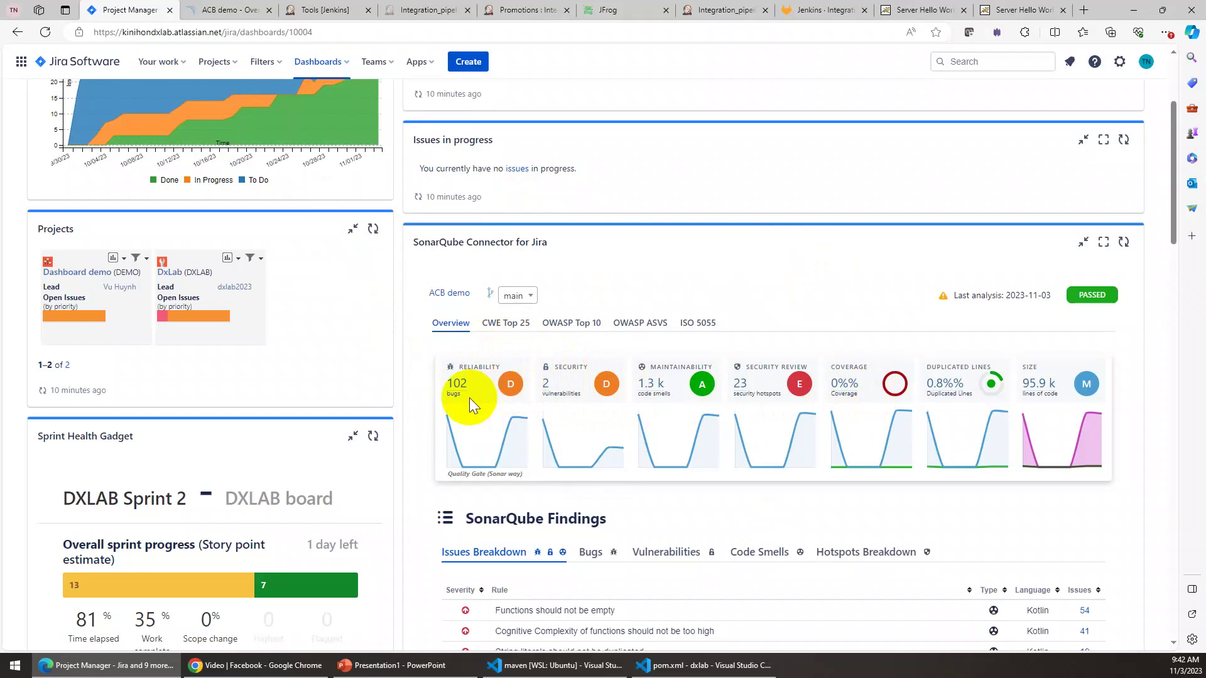
# Step: Review the CWE Top 25 and OWASP Top 10 reports for ACB demo in the SonarQube gadget
pyautogui.click(506, 324)
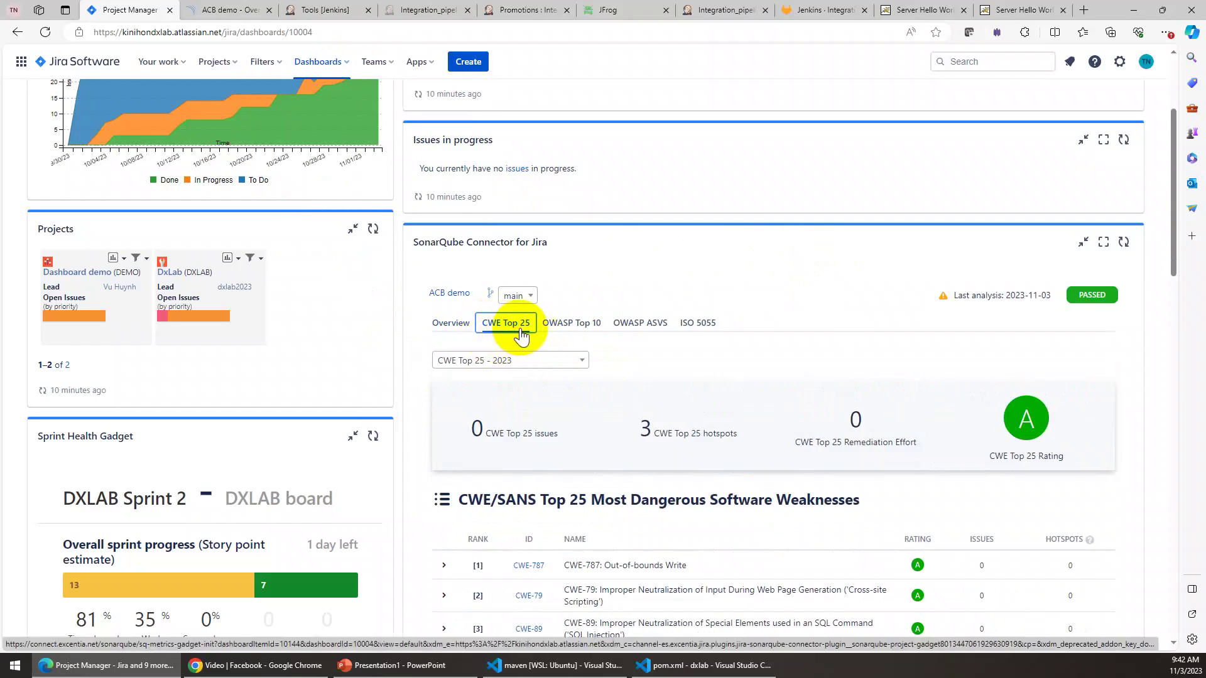
pyautogui.click(558, 330)
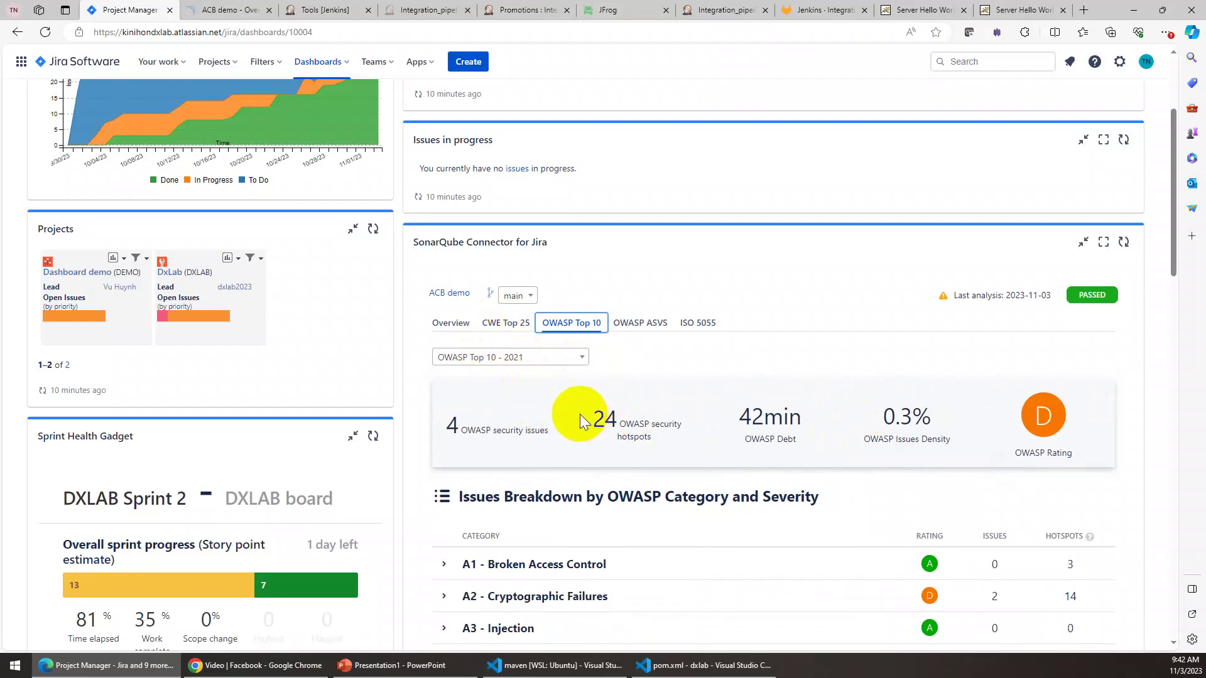
pyautogui.scroll(3, 484, 404)
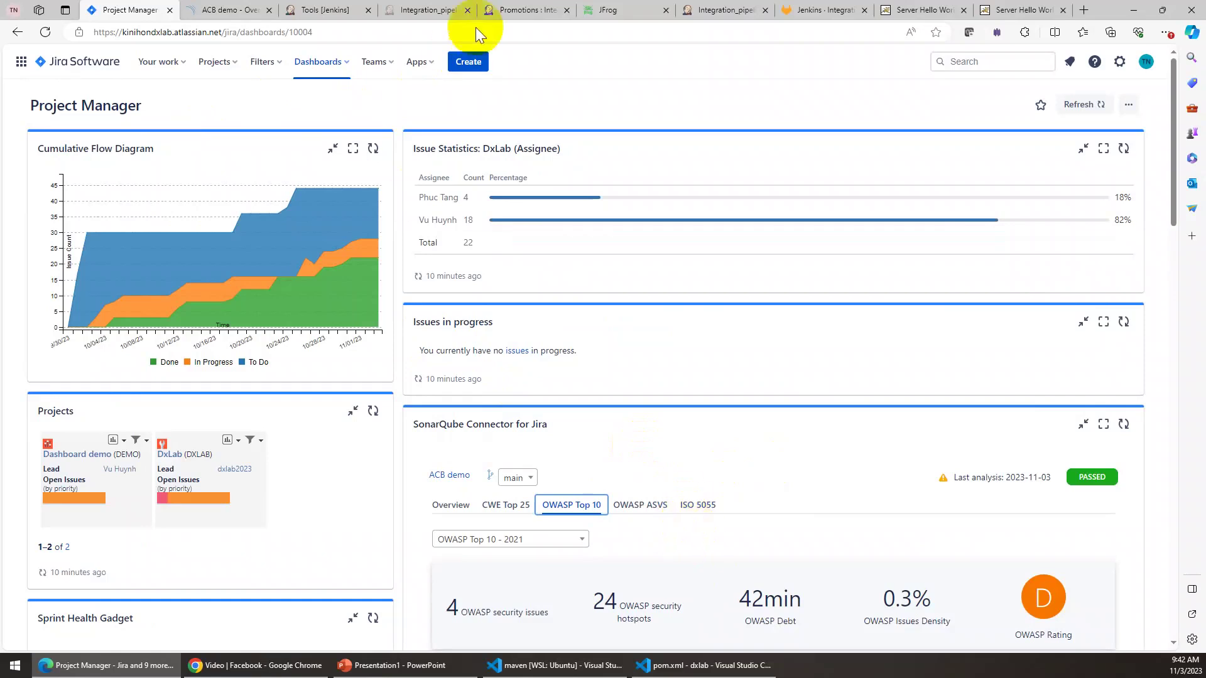
# Step: Review build #90's promotion status in Jenkins alongside the Project Manager dashboard in Jira
pyautogui.click(507, 11)
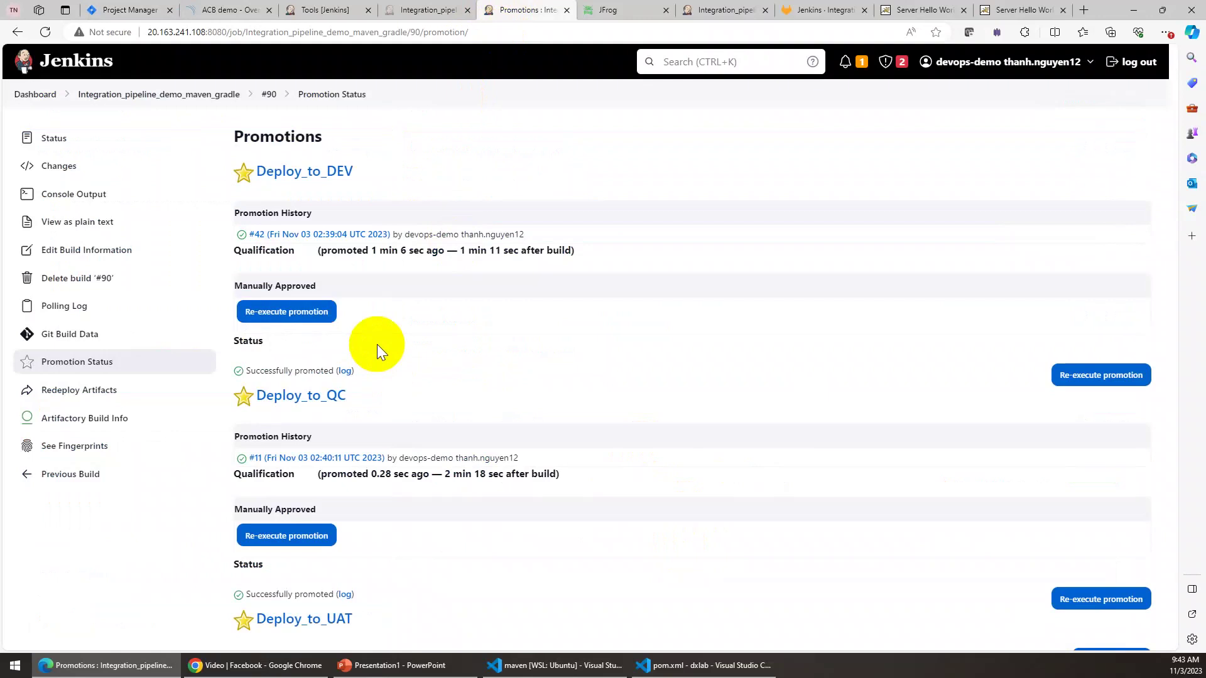
pyautogui.click(124, 13)
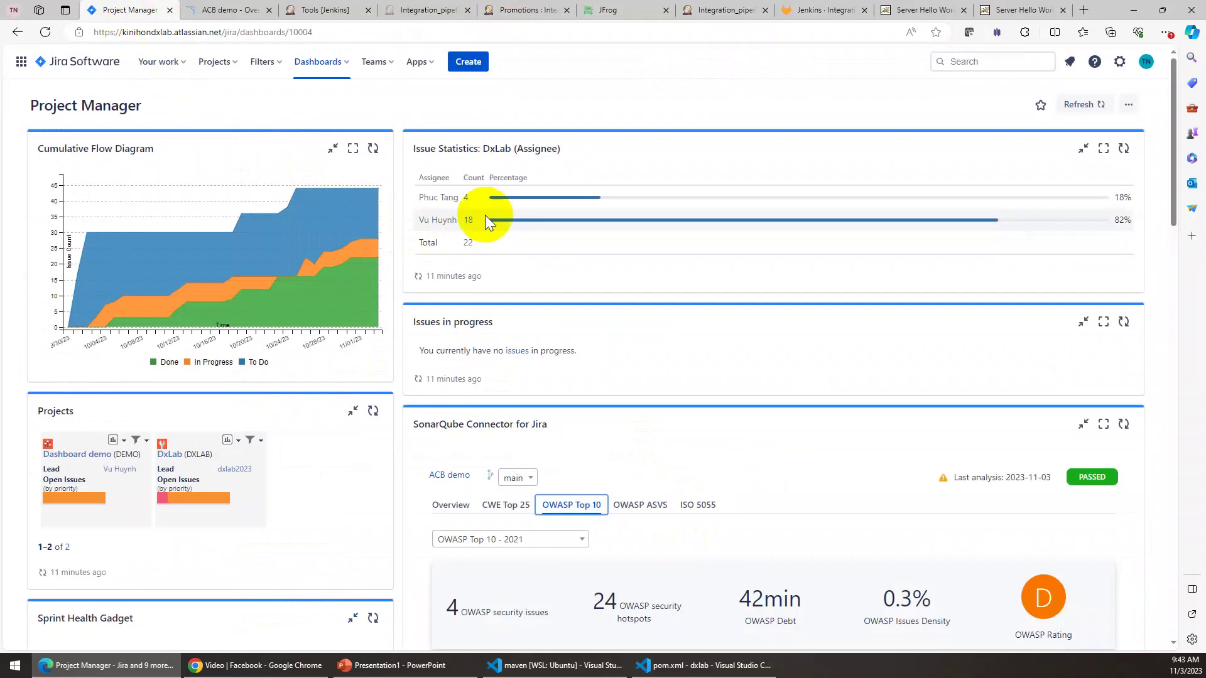
pyautogui.click(514, 11)
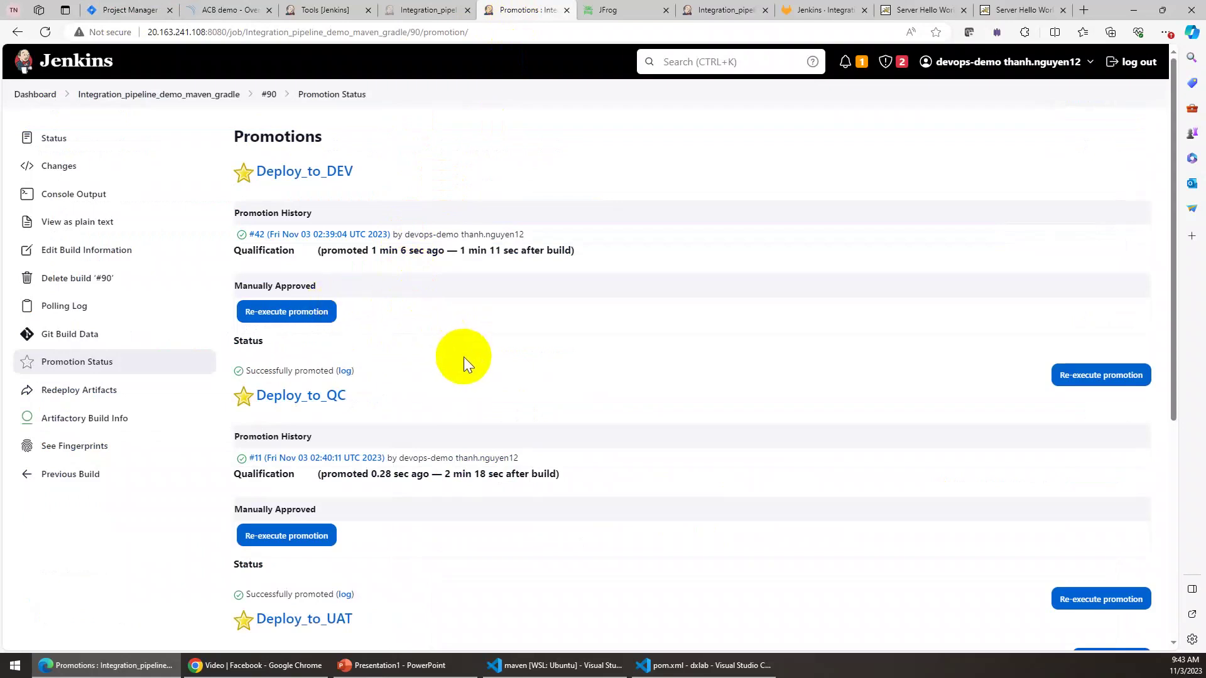
pyautogui.click(125, 11)
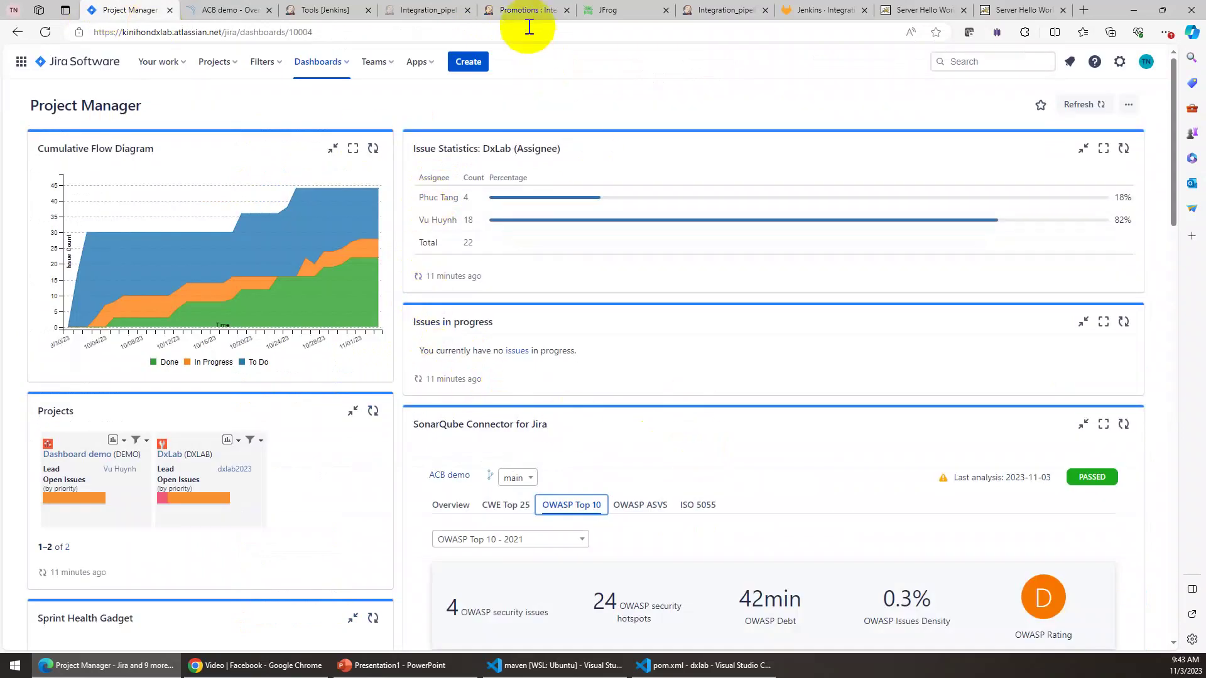
pyautogui.click(506, 10)
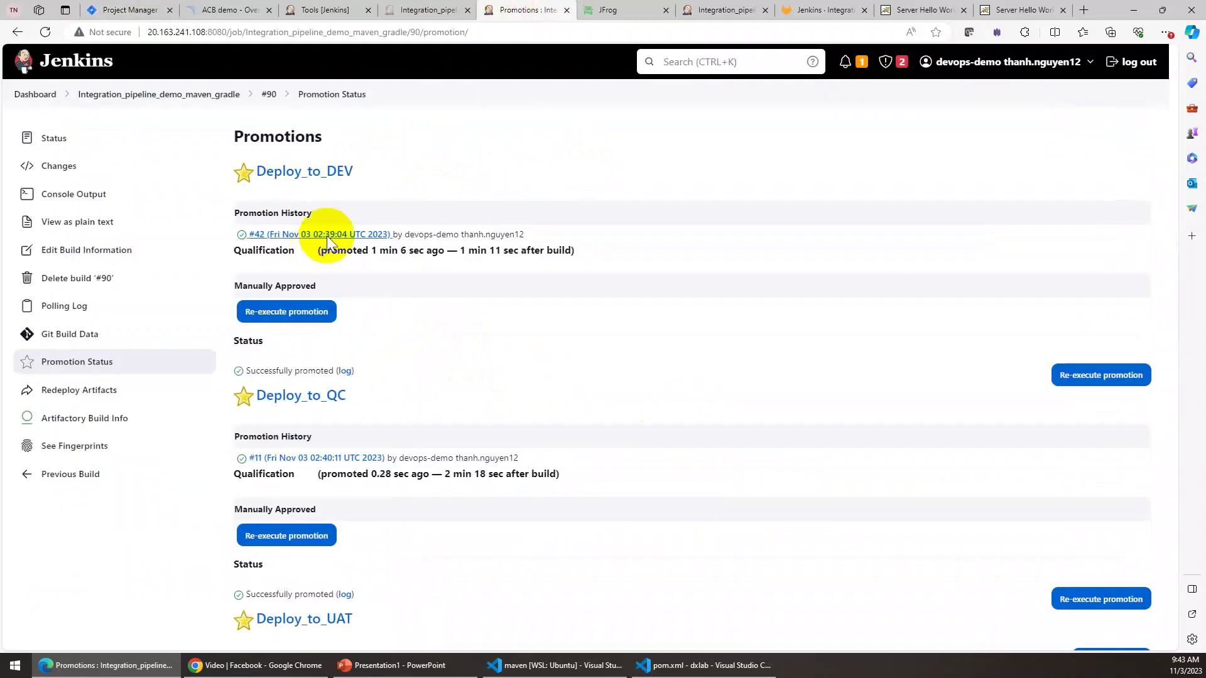